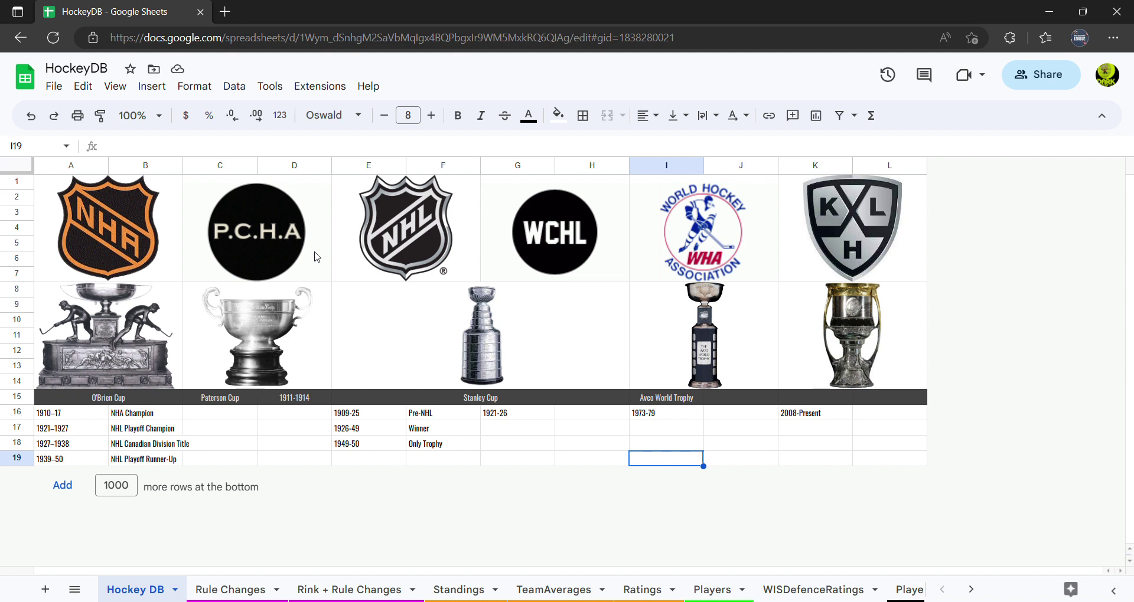
Go past Rule Changes to the Rink + Rule Changes sheet and return to its top
key(ctrl+Page_Down)
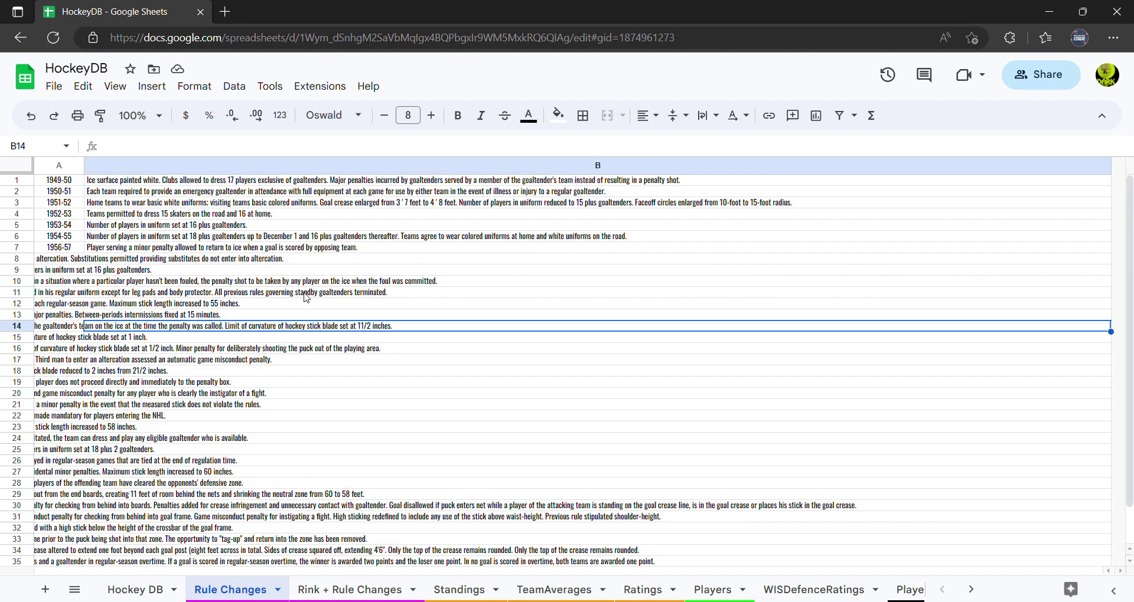
click(366, 597)
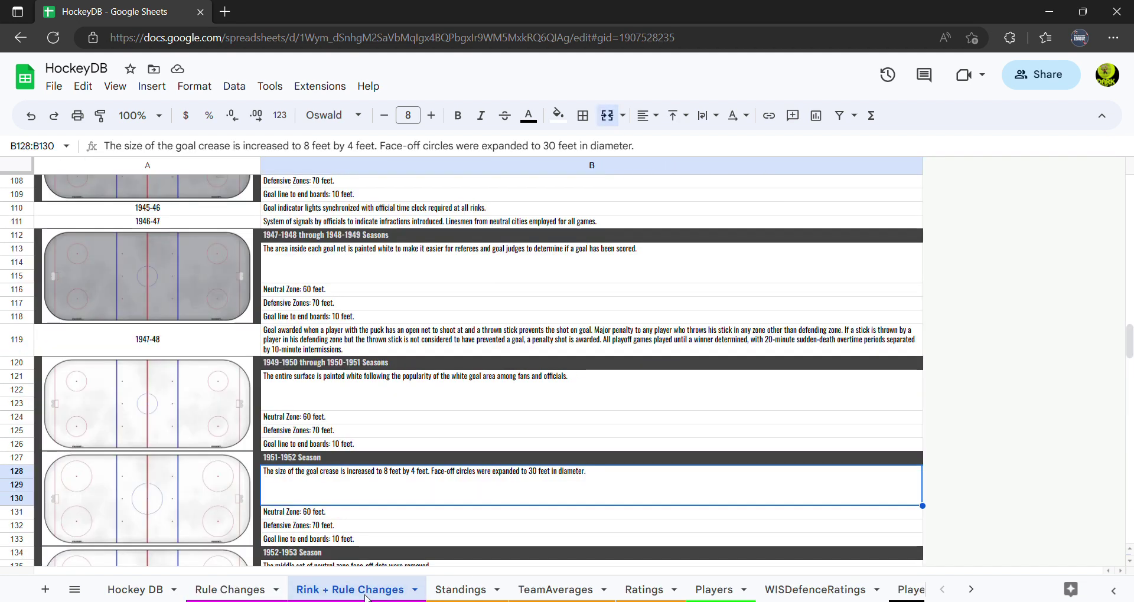
scroll(404, 452, up, 20)
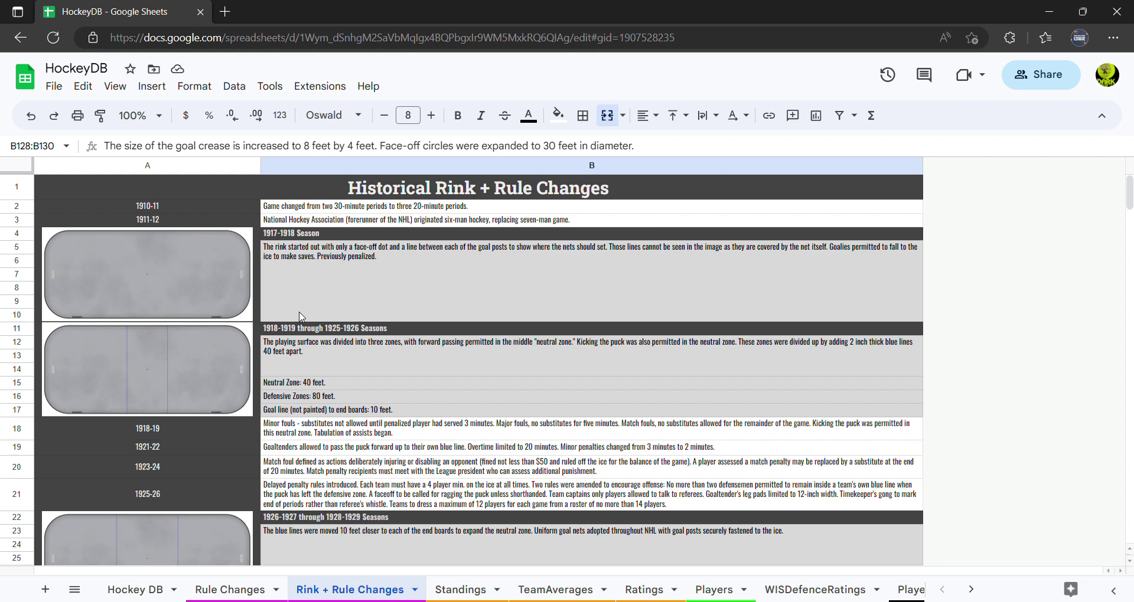
Scroll through the rink diagrams and rule notes to the bottom, then switch to Standings
scroll(299, 316, down, 15)
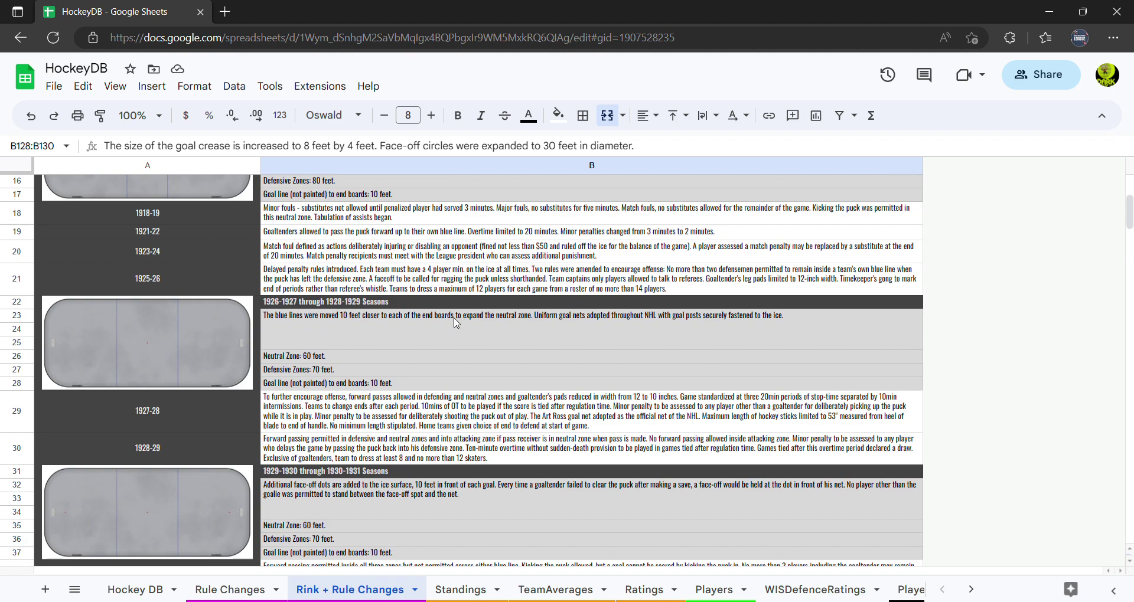
scroll(230, 427, down, 15)
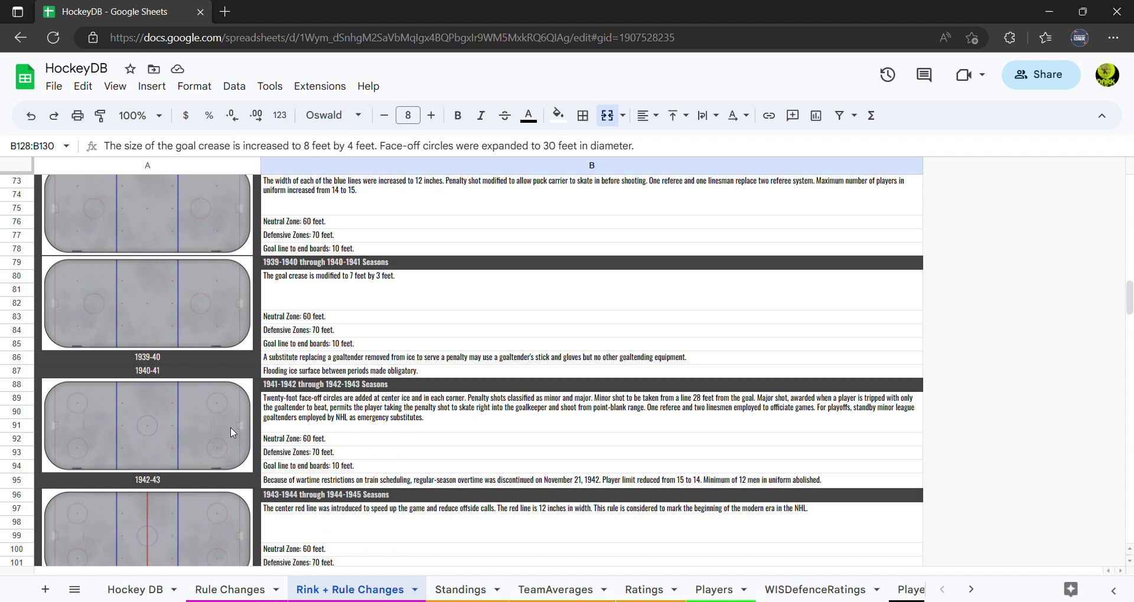
scroll(231, 433, up, 5)
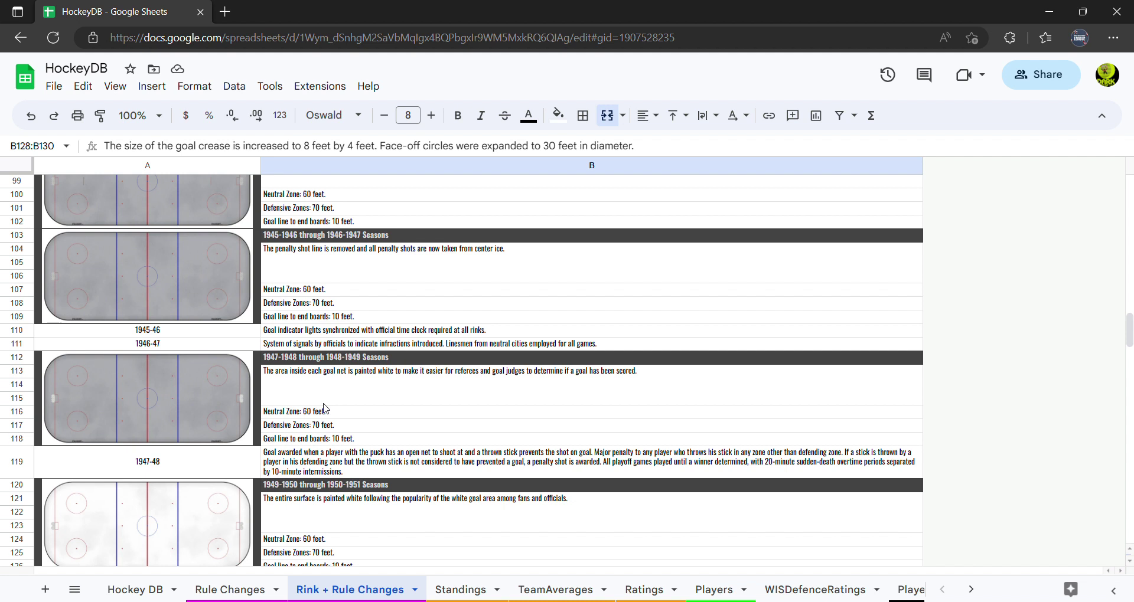
scroll(390, 412, down, 5)
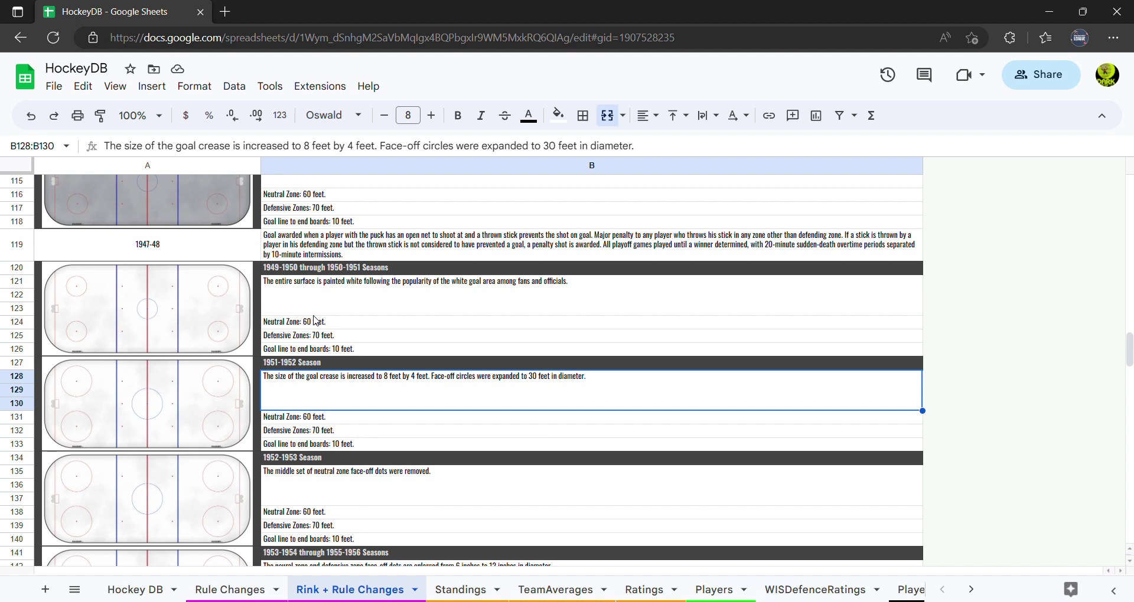
scroll(313, 320, down, 15)
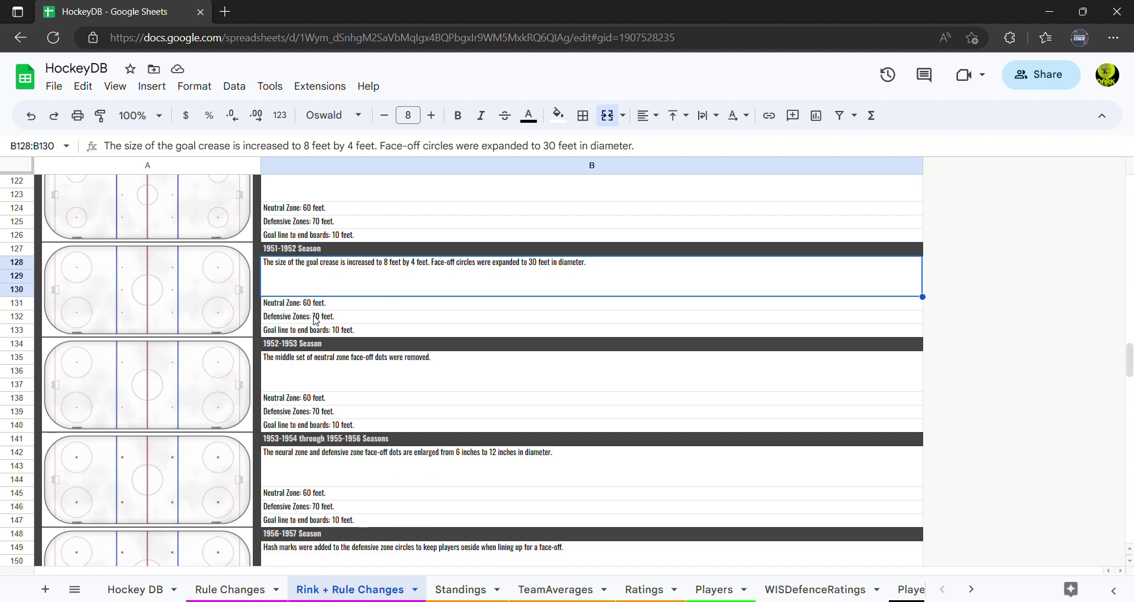
scroll(271, 371, down, 18)
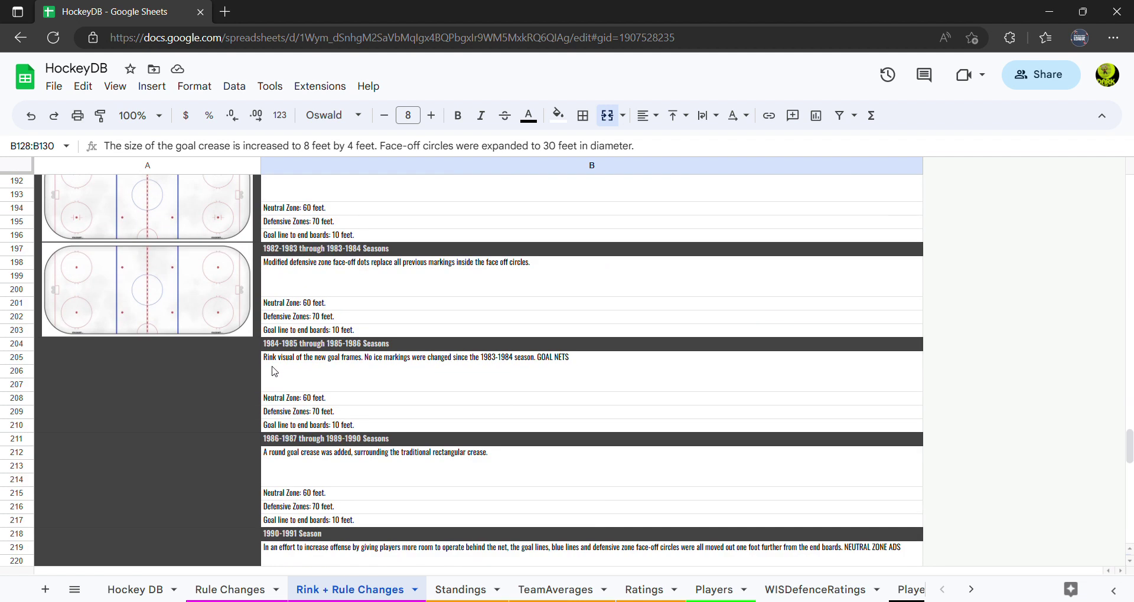
scroll(275, 373, down, 5)
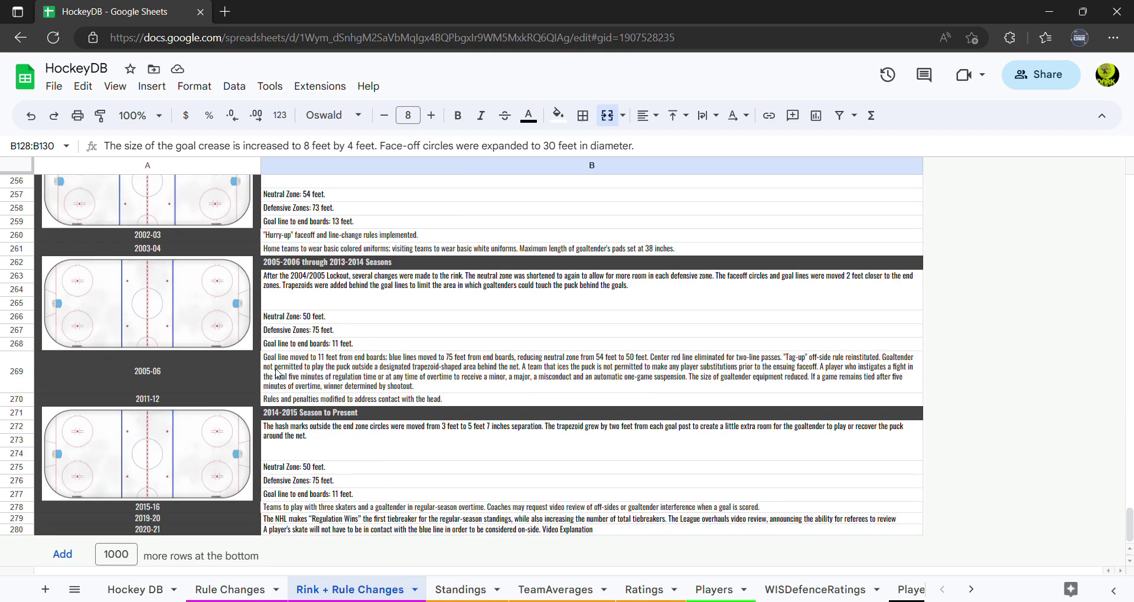
click(460, 590)
scroll(443, 539, up, 20)
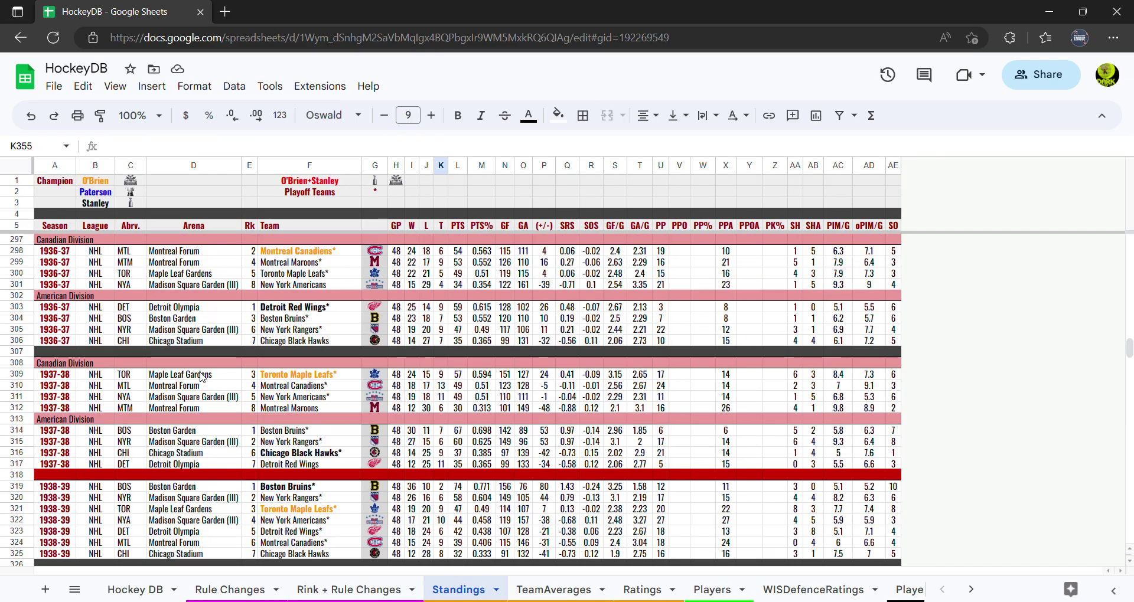
scroll(213, 348, up, 20)
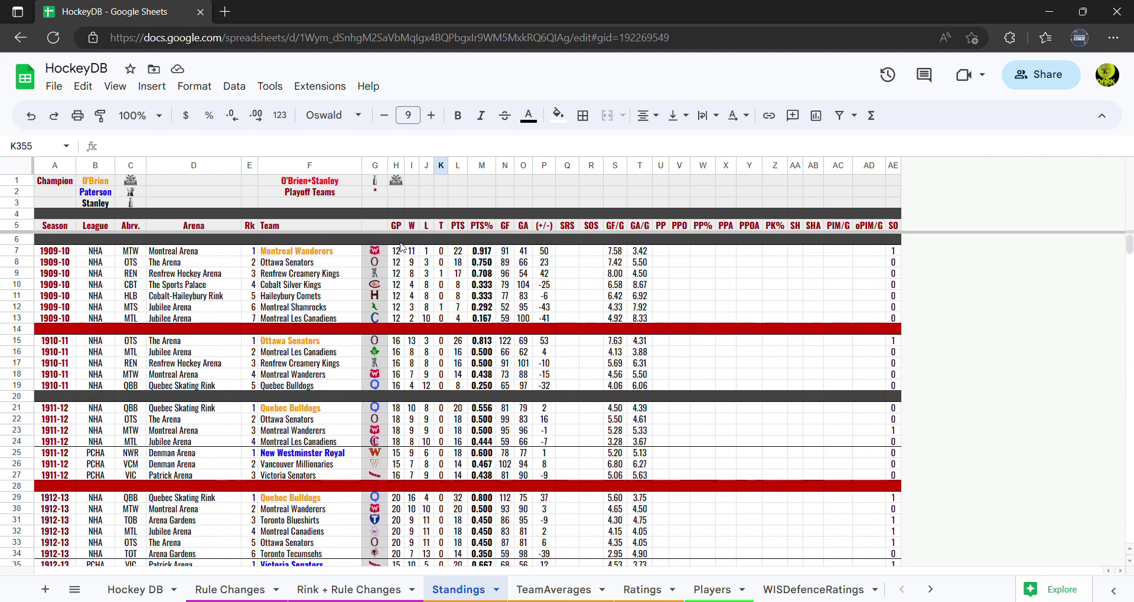
scroll(227, 354, down, 8)
scroll(224, 358, down, 9)
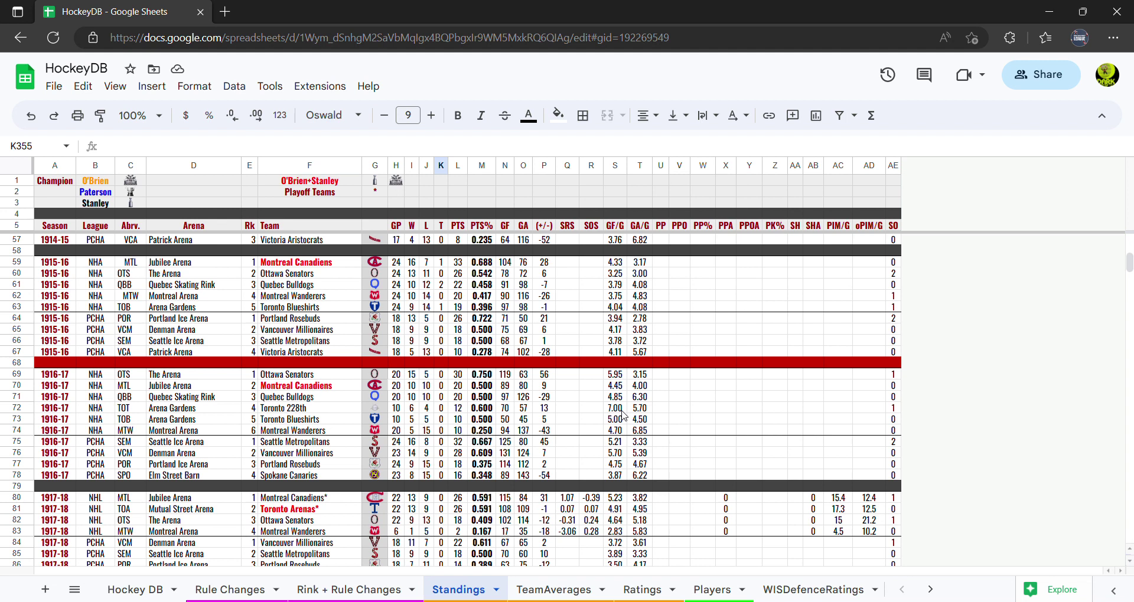
scroll(623, 416, down, 8)
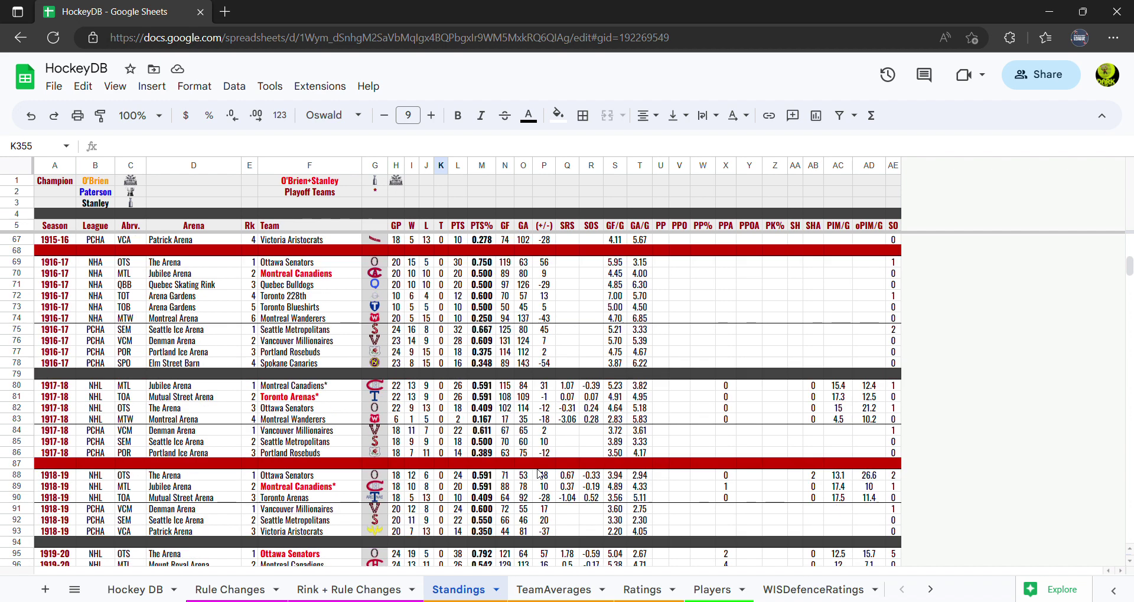
scroll(399, 501, down, 1)
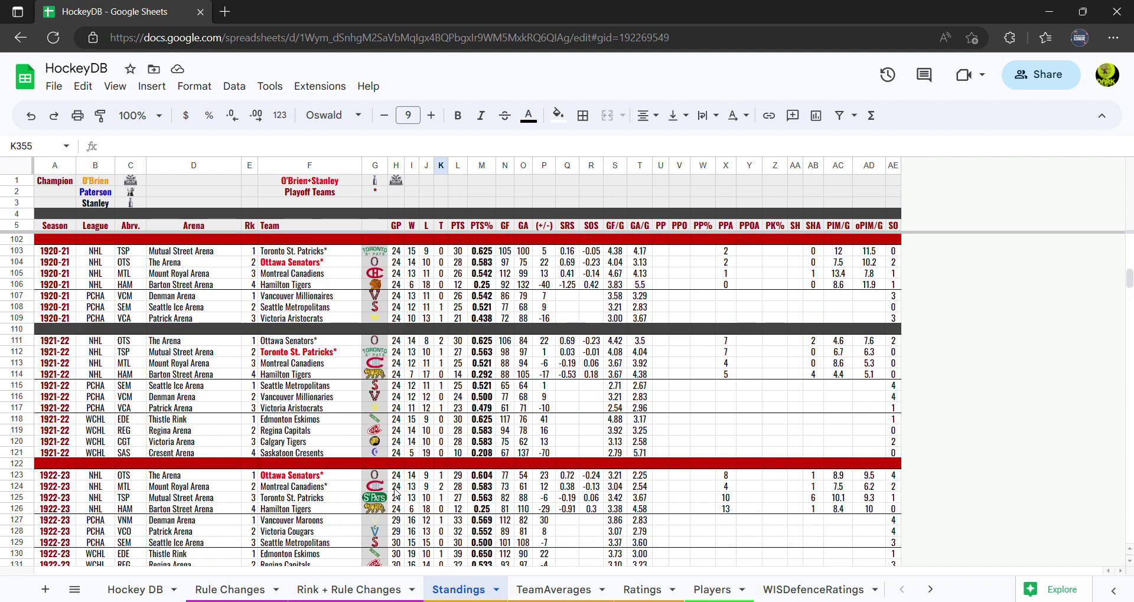
scroll(87, 447, down, 5)
scroll(171, 440, down, 18)
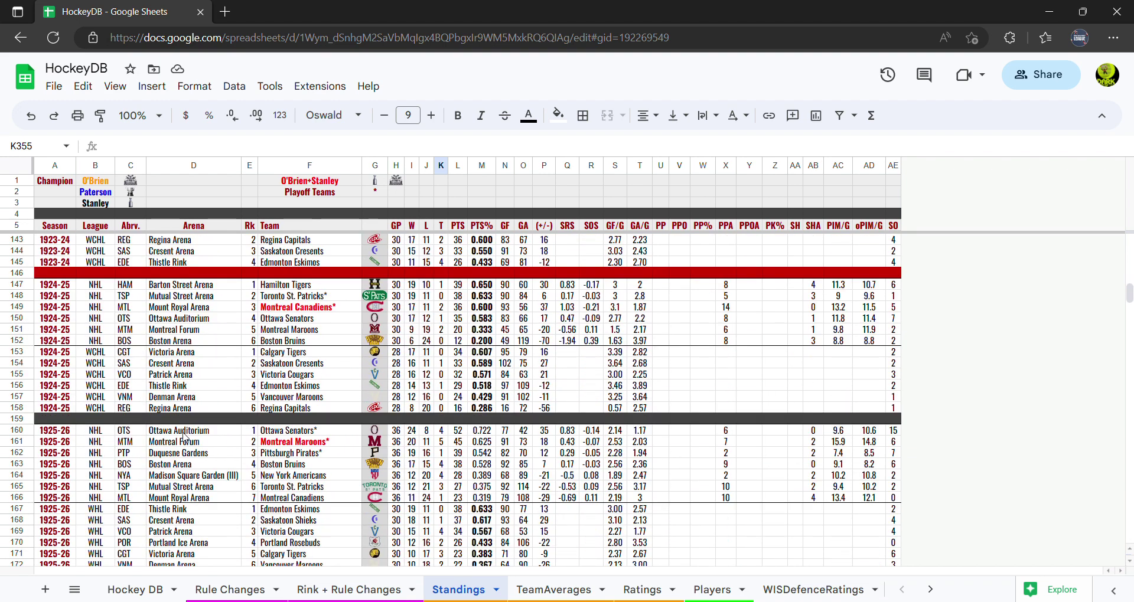
scroll(395, 452, down, 20)
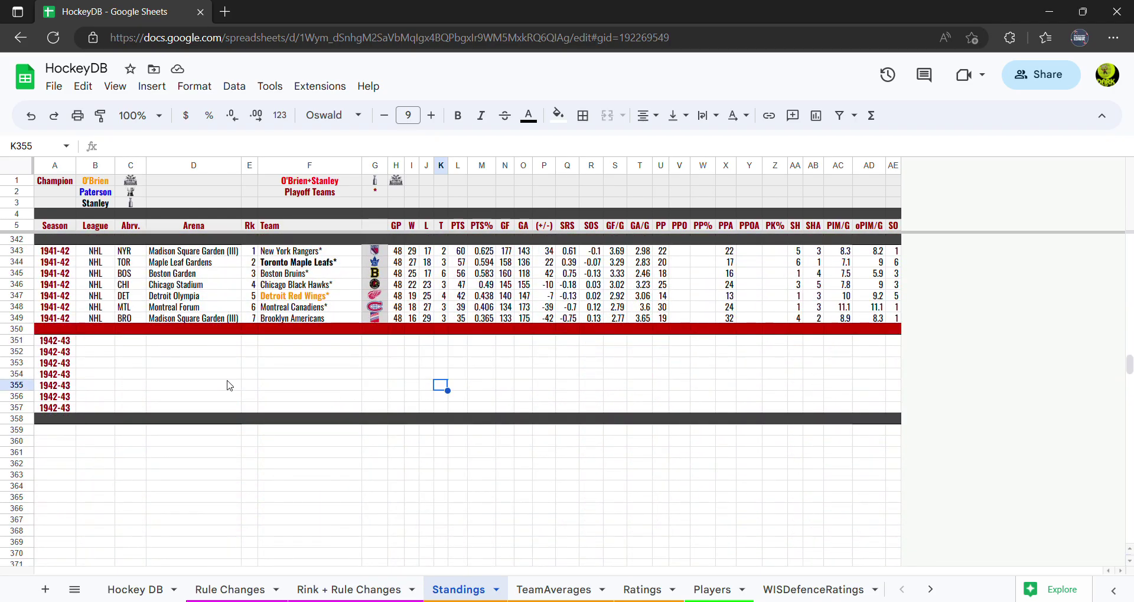
click(541, 592)
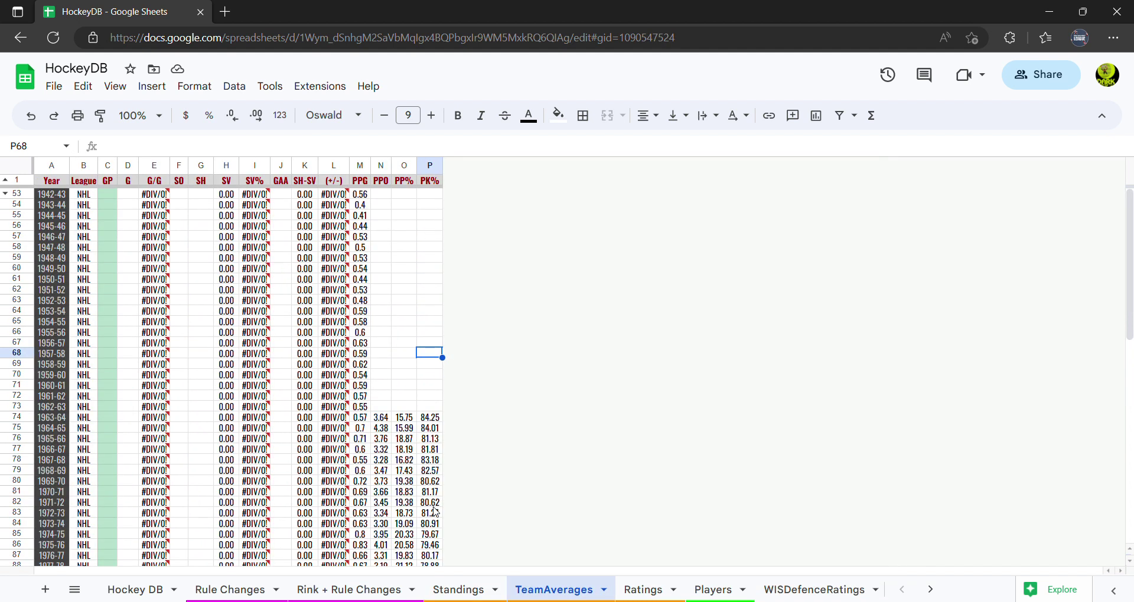
Unhide TeamAverages rows 2–52, point out the first PPG value 0.38, then move to Ratings
click(5, 194)
click(179, 226)
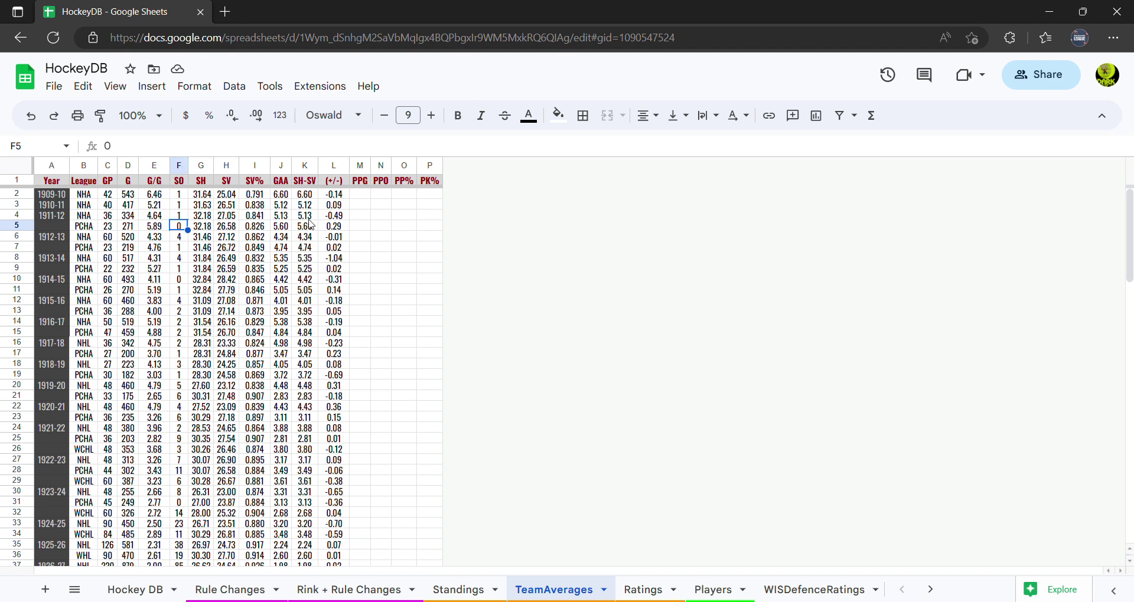
scroll(400, 253, down, 5)
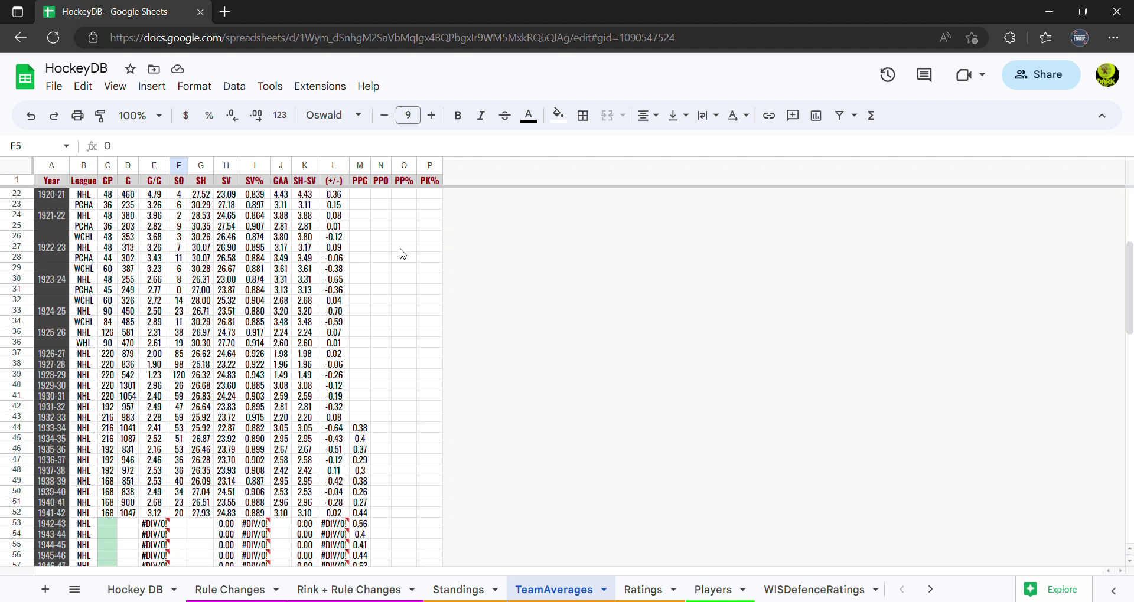
click(361, 322)
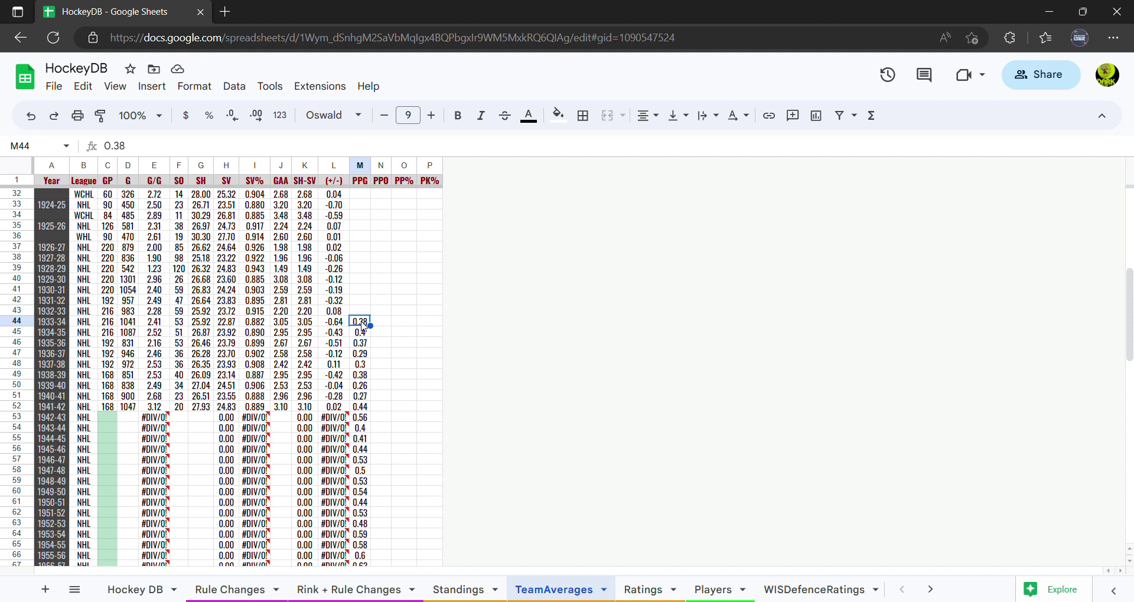
click(644, 589)
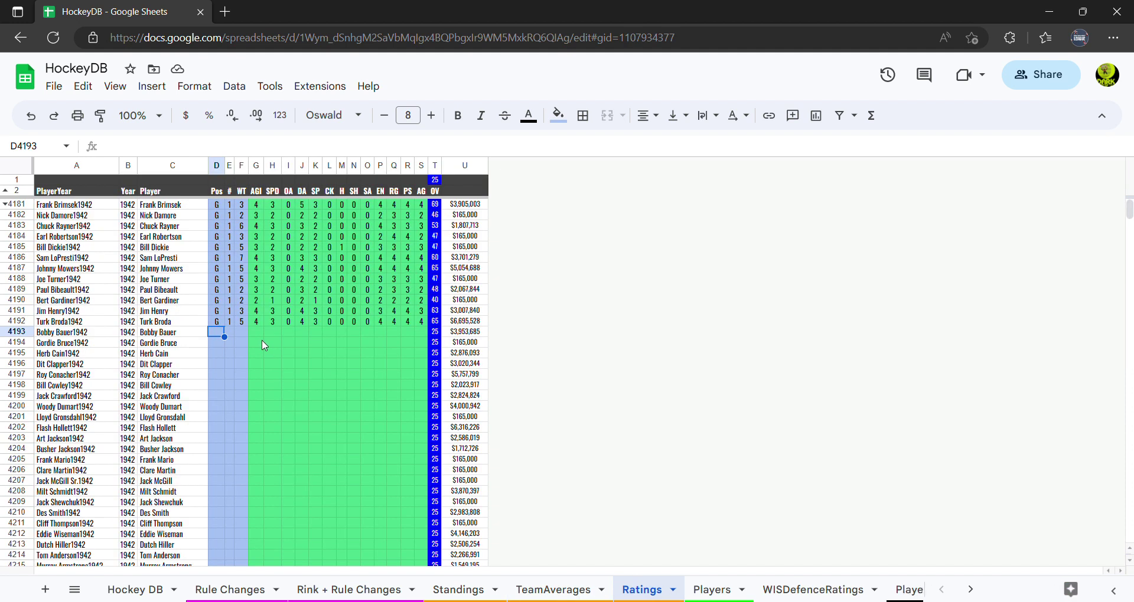
click(6, 204)
click(329, 290)
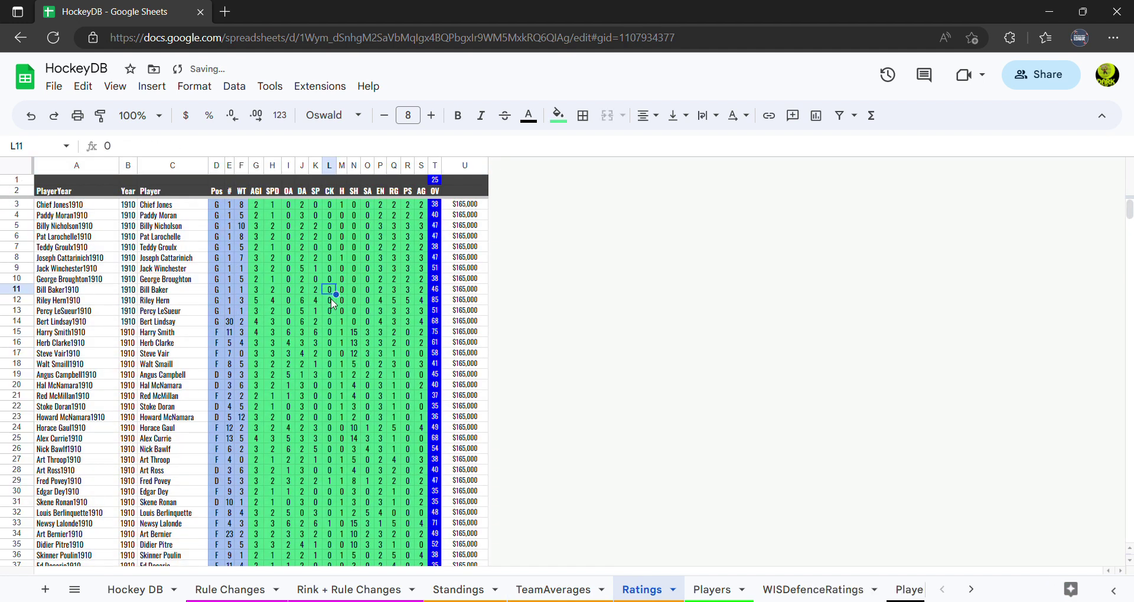
scroll(333, 304, down, 14)
click(466, 254)
scroll(458, 274, down, 17)
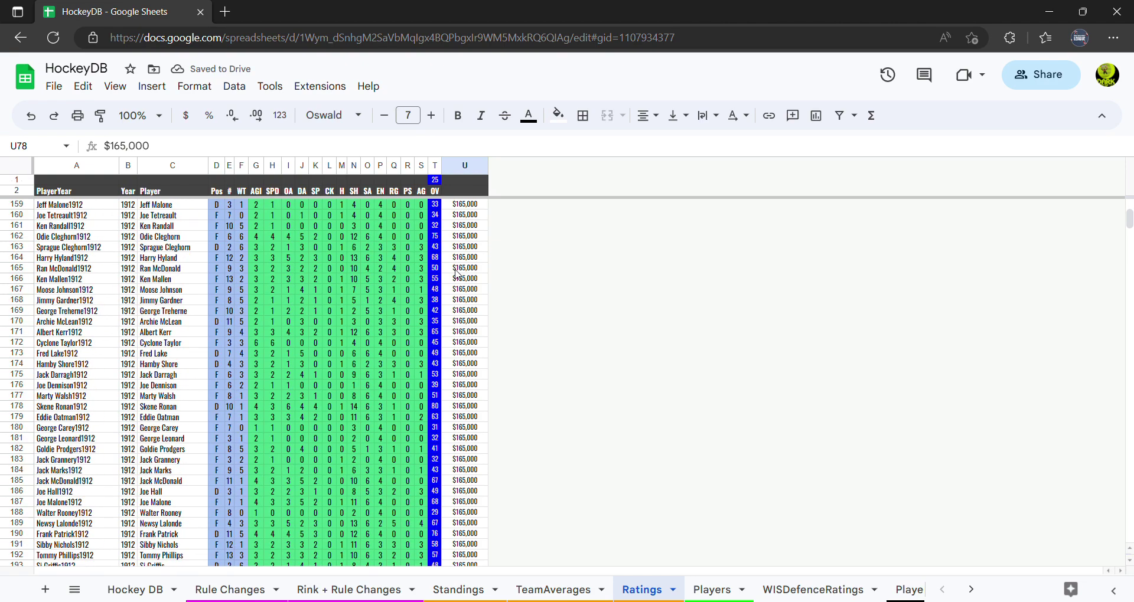
scroll(457, 274, down, 20)
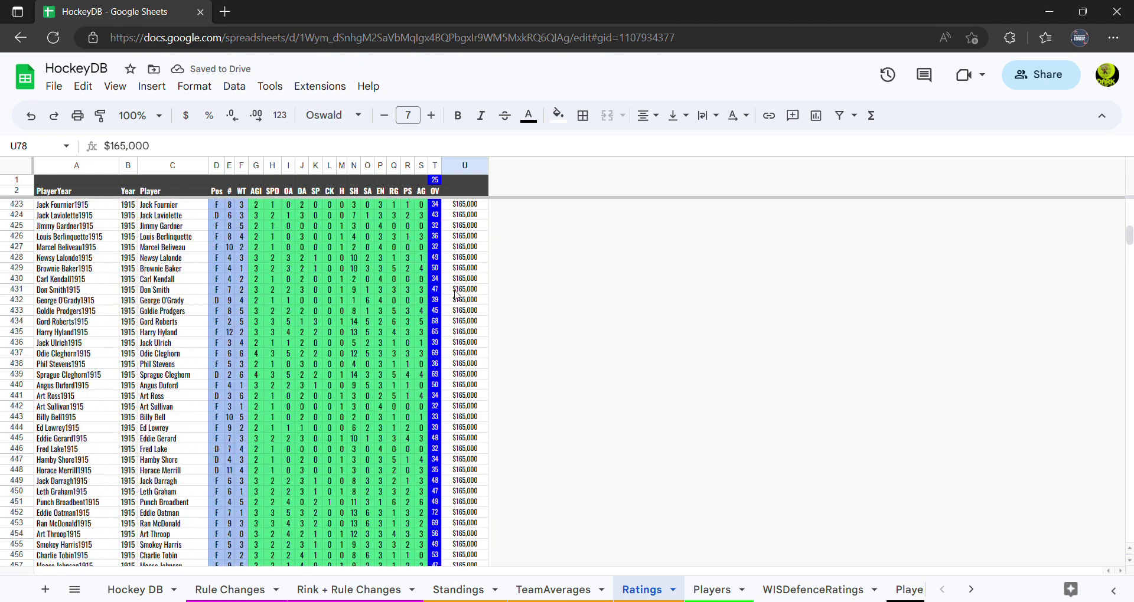
scroll(456, 295, down, 20)
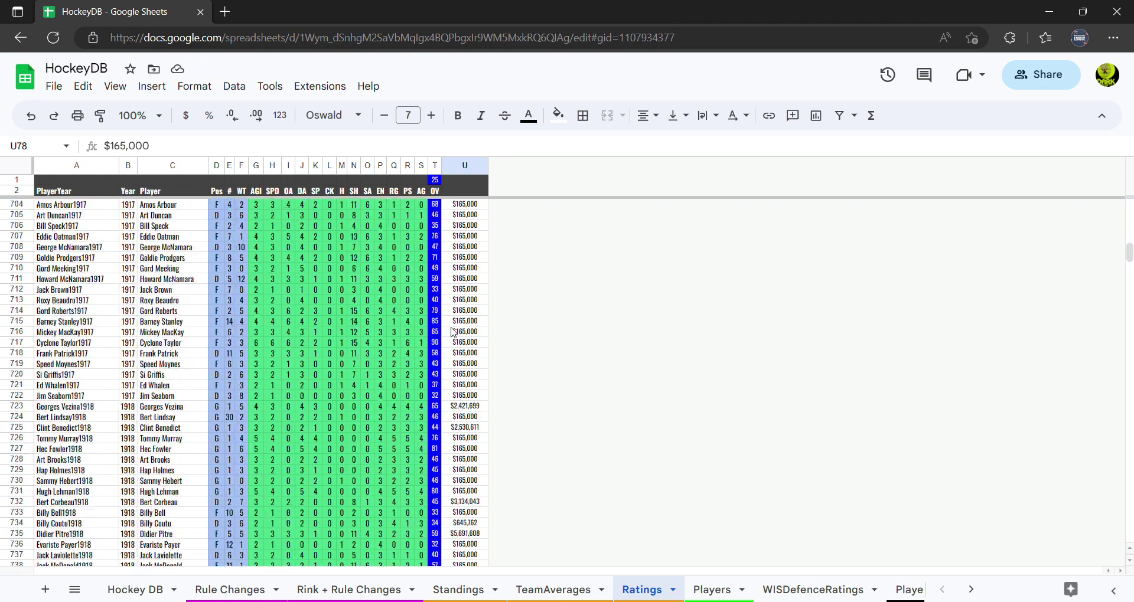
scroll(453, 332, down, 20)
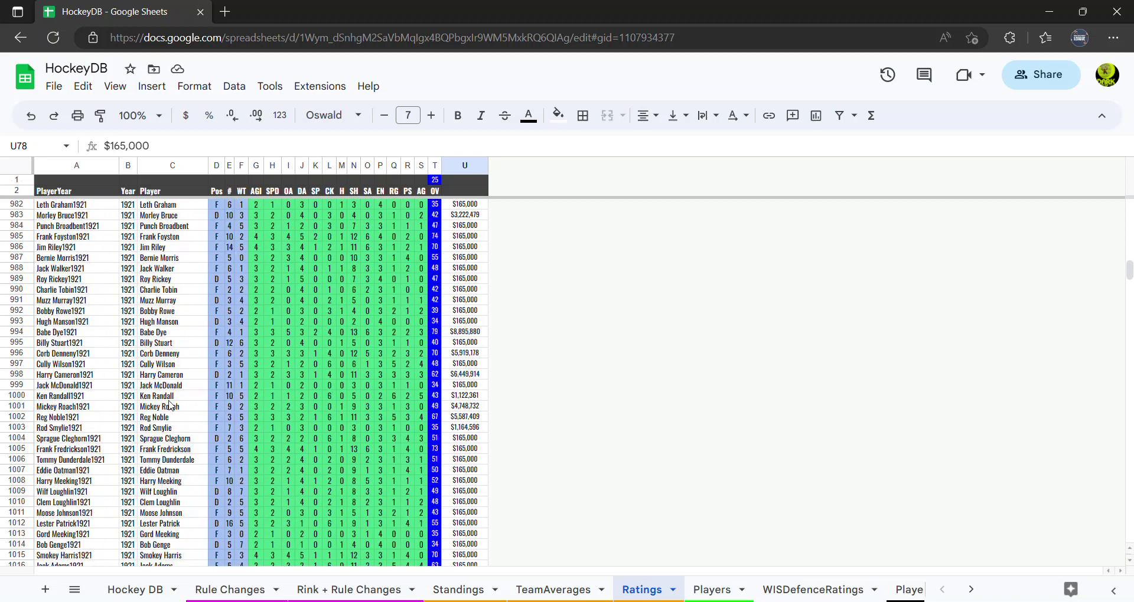
scroll(170, 406, down, 20)
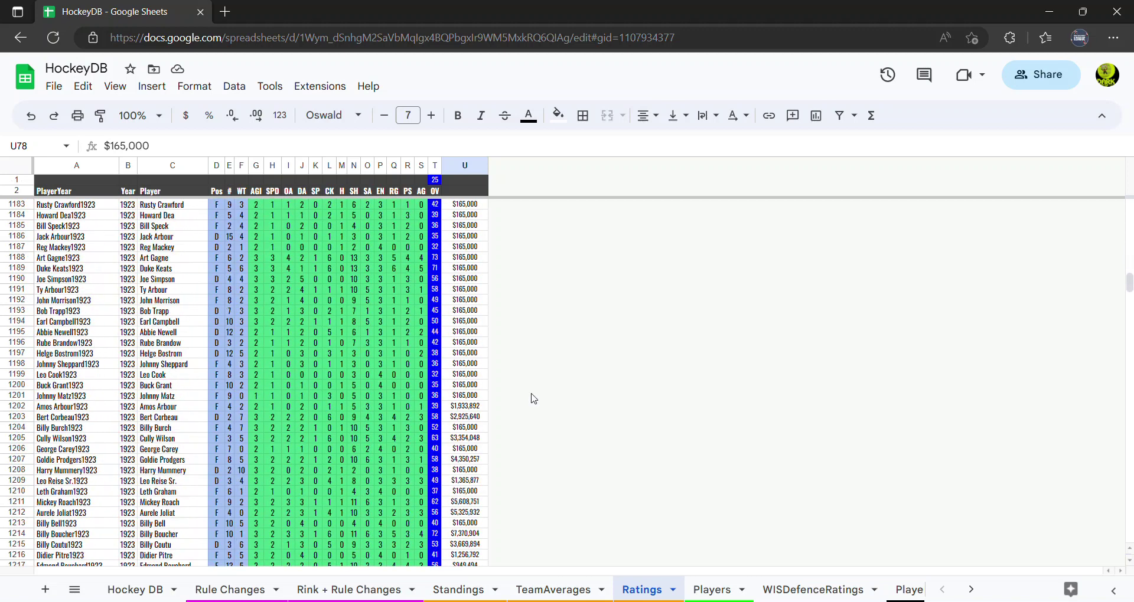
scroll(533, 399, down, 7)
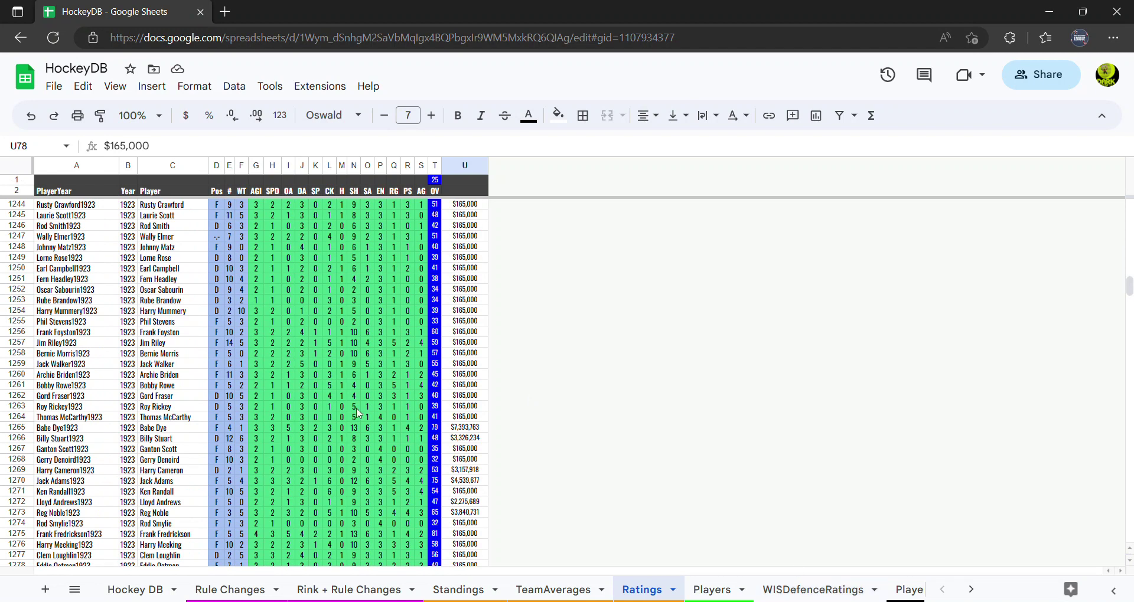
scroll(359, 412, down, 3)
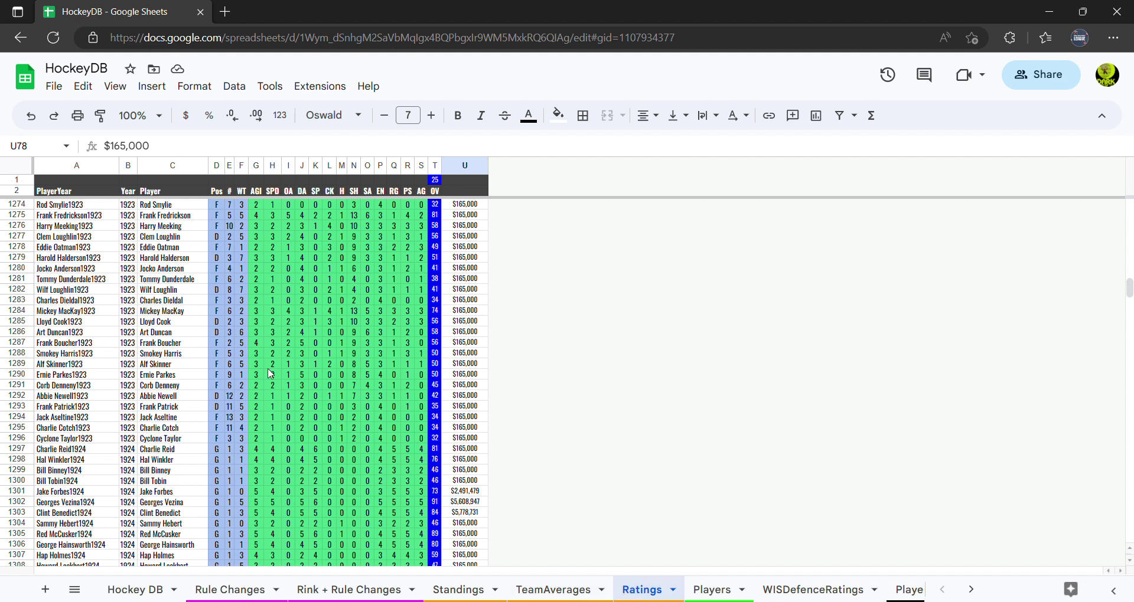
scroll(270, 373, down, 3)
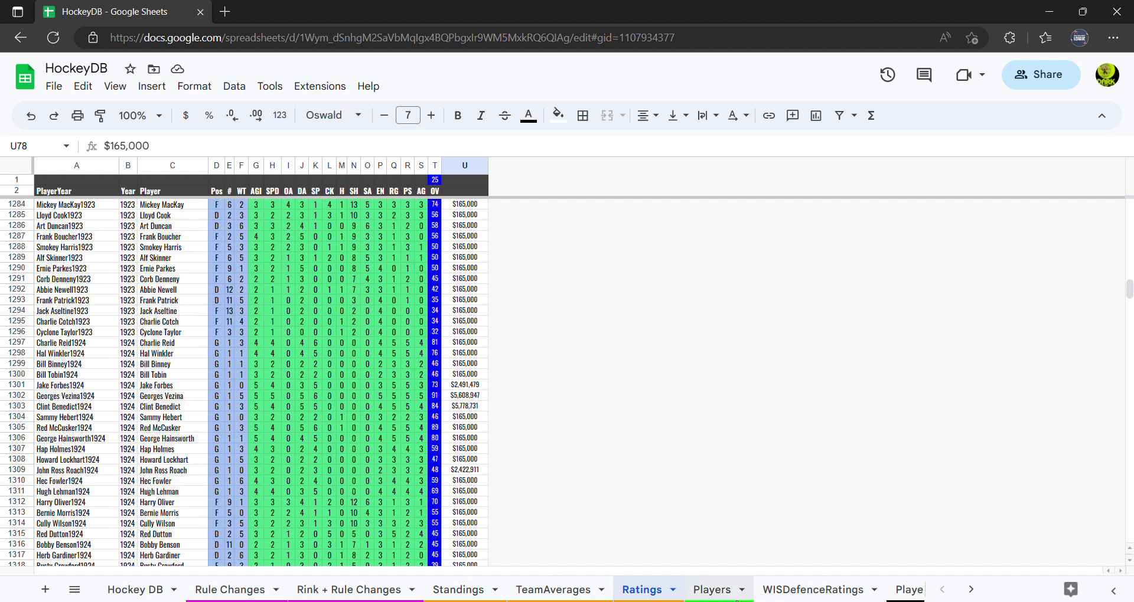
click(717, 589)
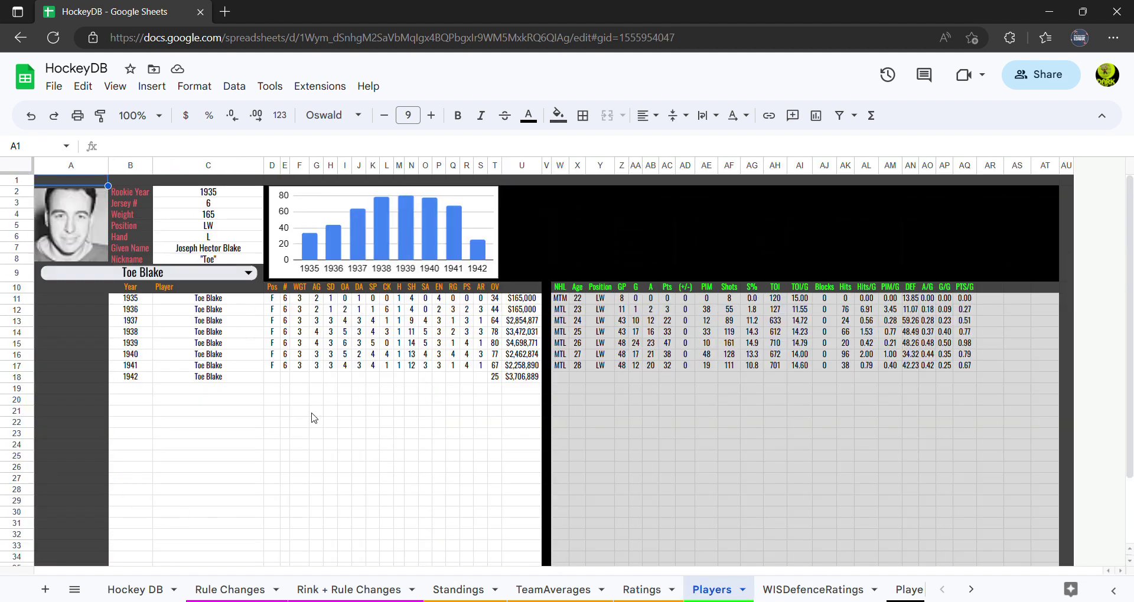
Replace Toe Blake with Joe Malone in the Players profile name cell A9
click(170, 275)
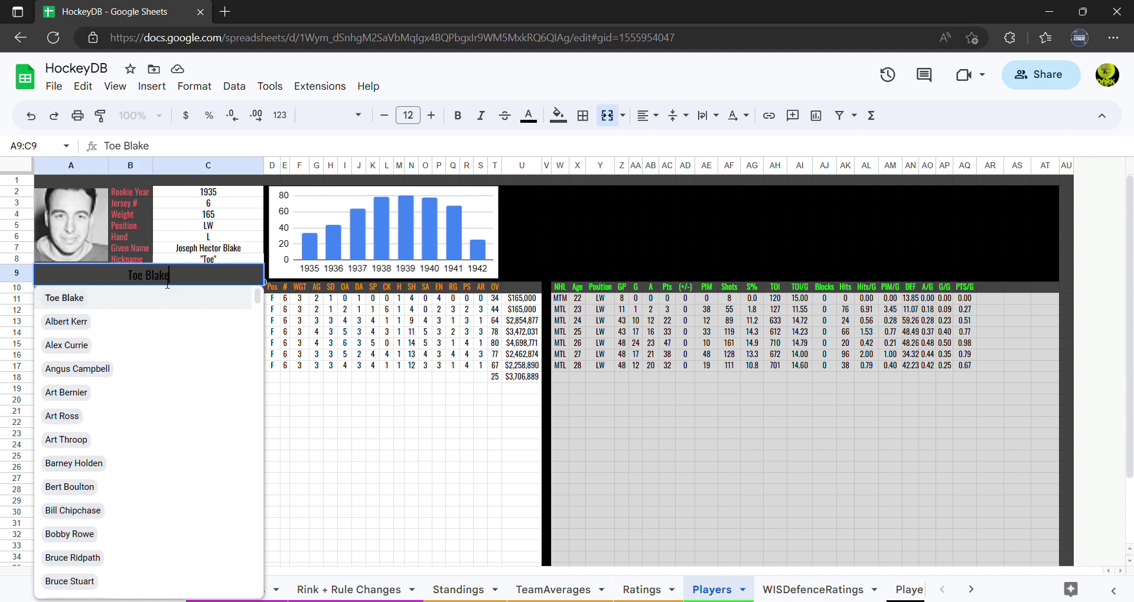
double_click(167, 282)
key(BackSpace)
key(BackSpace)
key(BackSpace)
key(BackSpace)
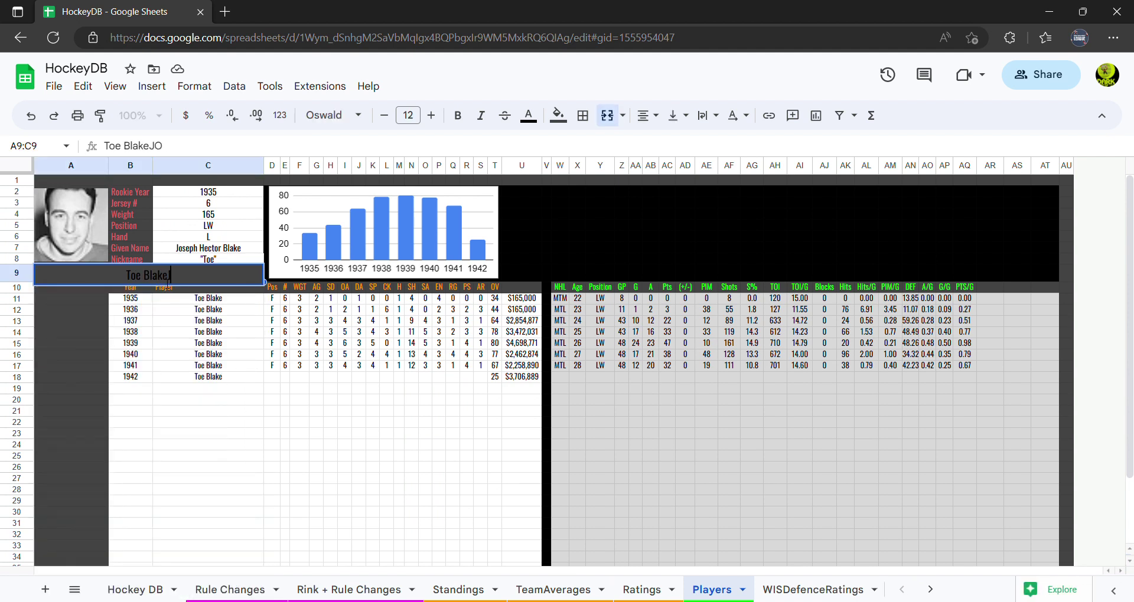
key(BackSpace)
key(BackSpace)
key(BackSpace)
key(BackSpace)
key(BackSpace)
text(JOE)
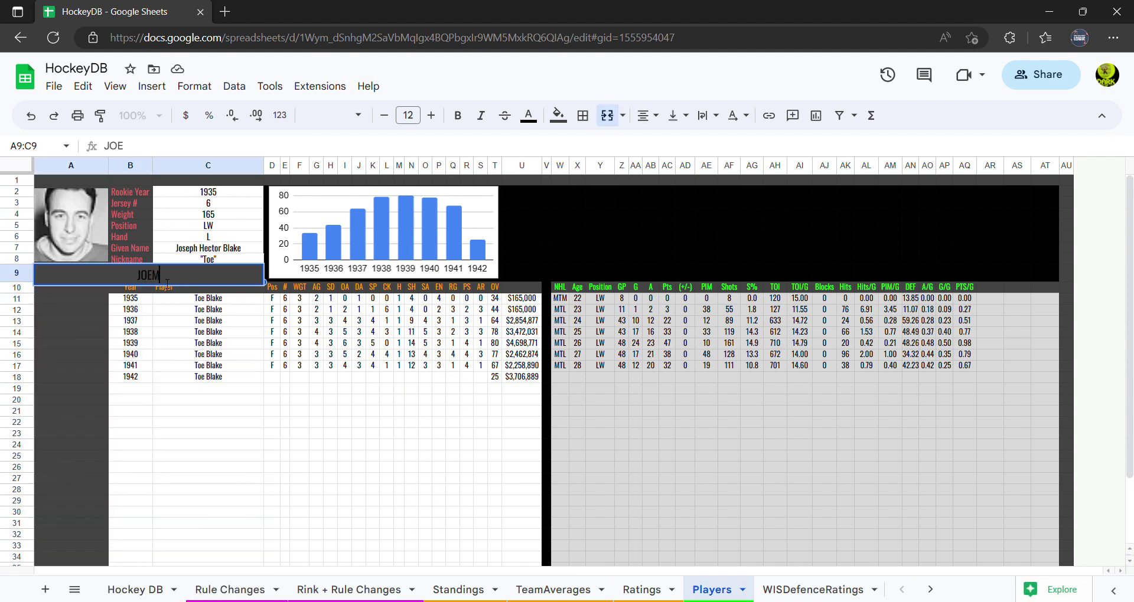
key(Down)
key(Return)
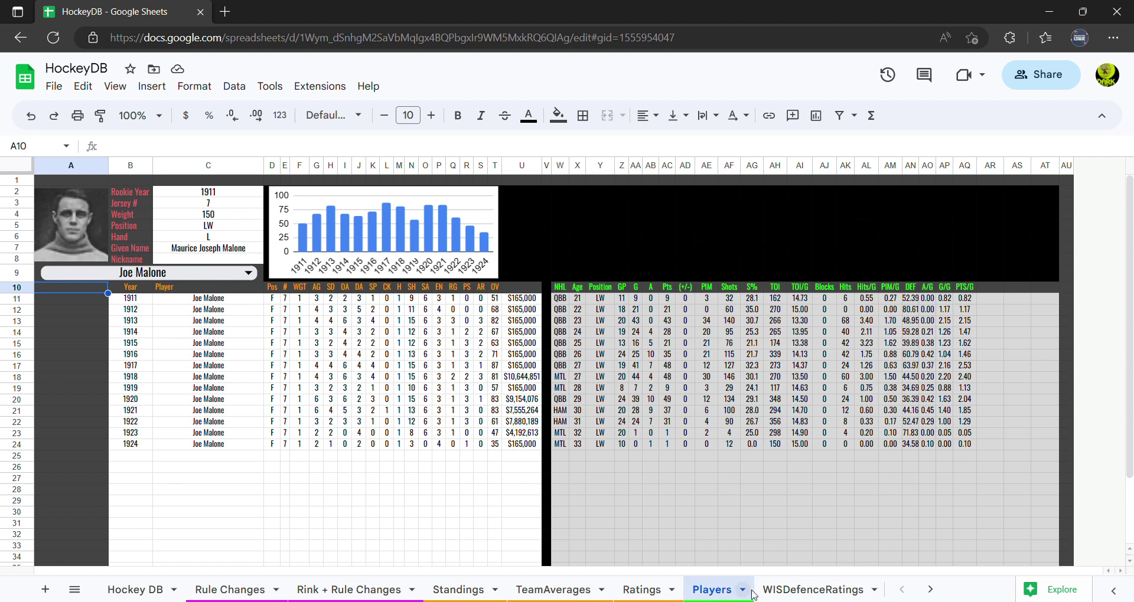
scroll(775, 589, down, 3)
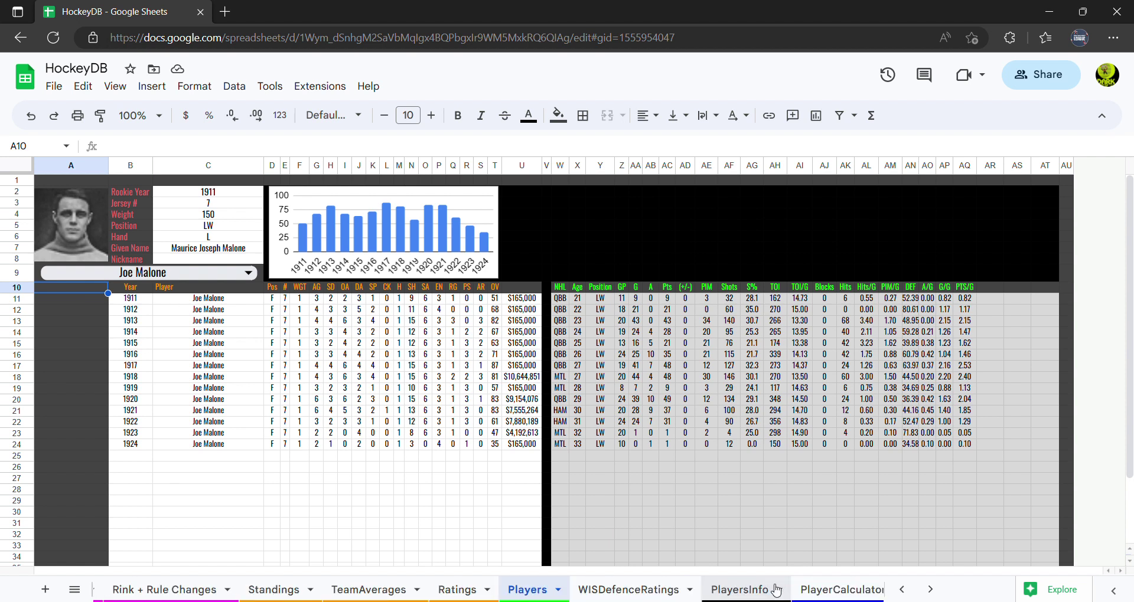
On PlayersInfo, select the player rows up to the top and pick Didier Pitre's full-name cell
click(665, 590)
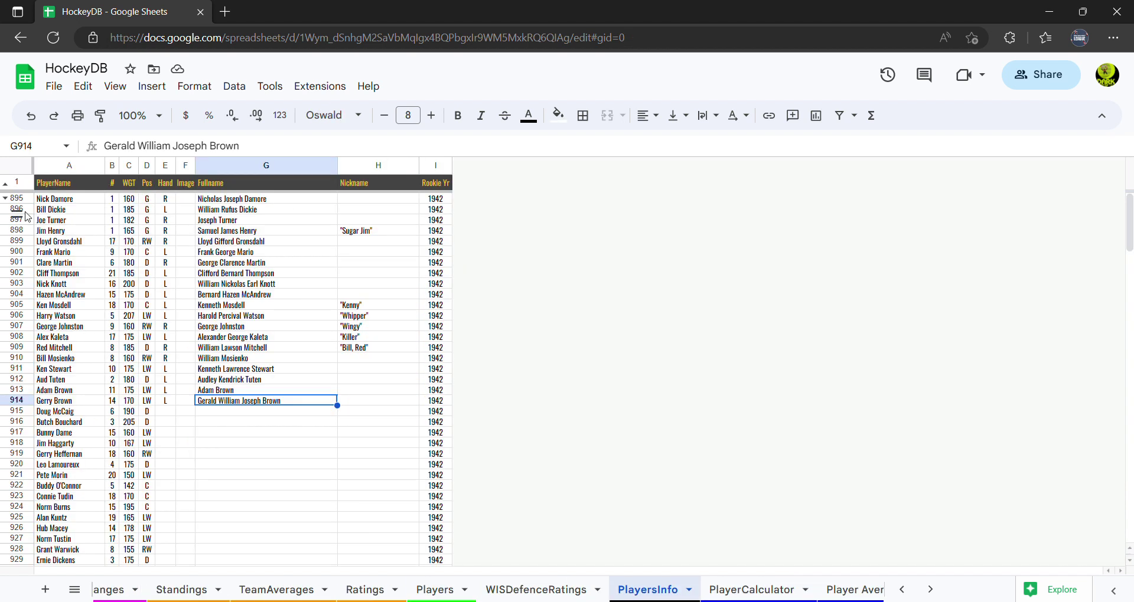
click(17, 199)
key(ctrl+shift+Up)
click(213, 348)
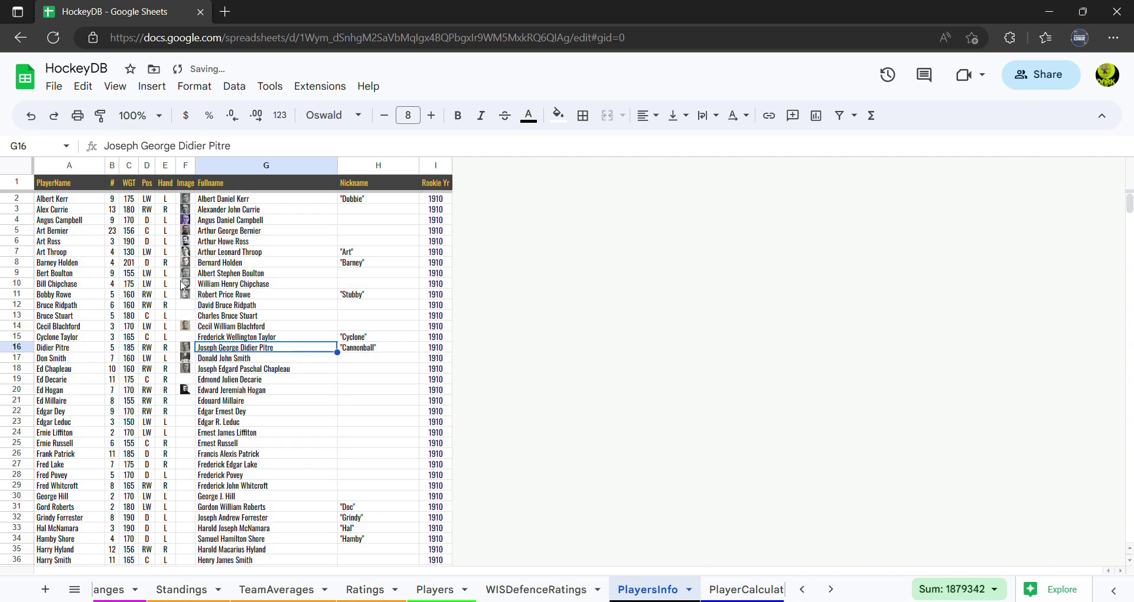
Scroll down through the player list, then move to the PlayerCalculator sheet
scroll(195, 391, down, 5)
scroll(195, 392, down, 11)
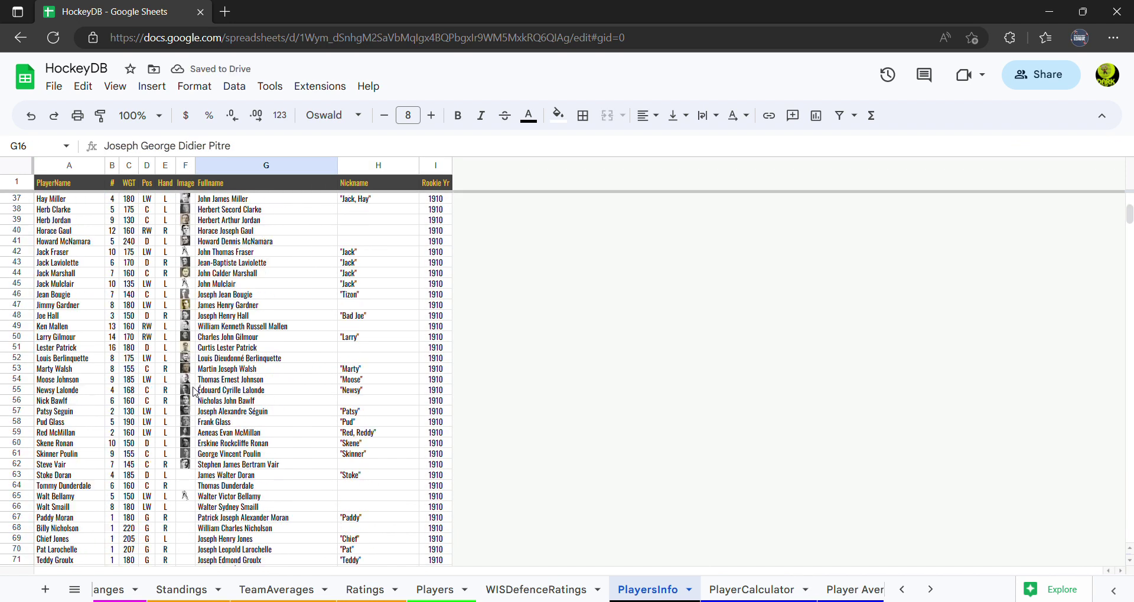
scroll(333, 343, down, 1)
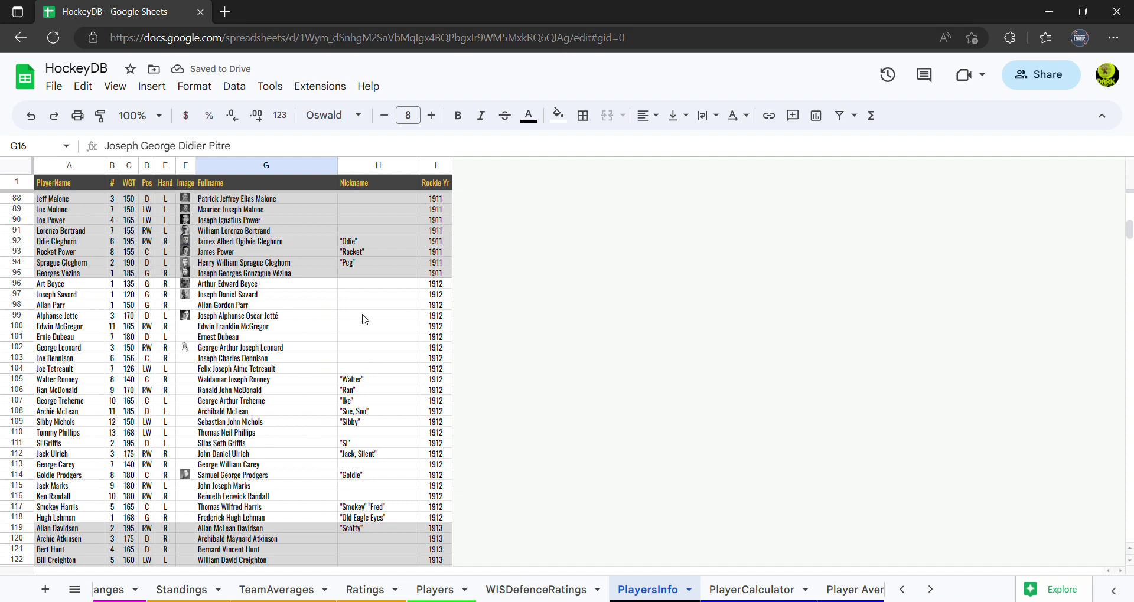
scroll(127, 402, down, 1)
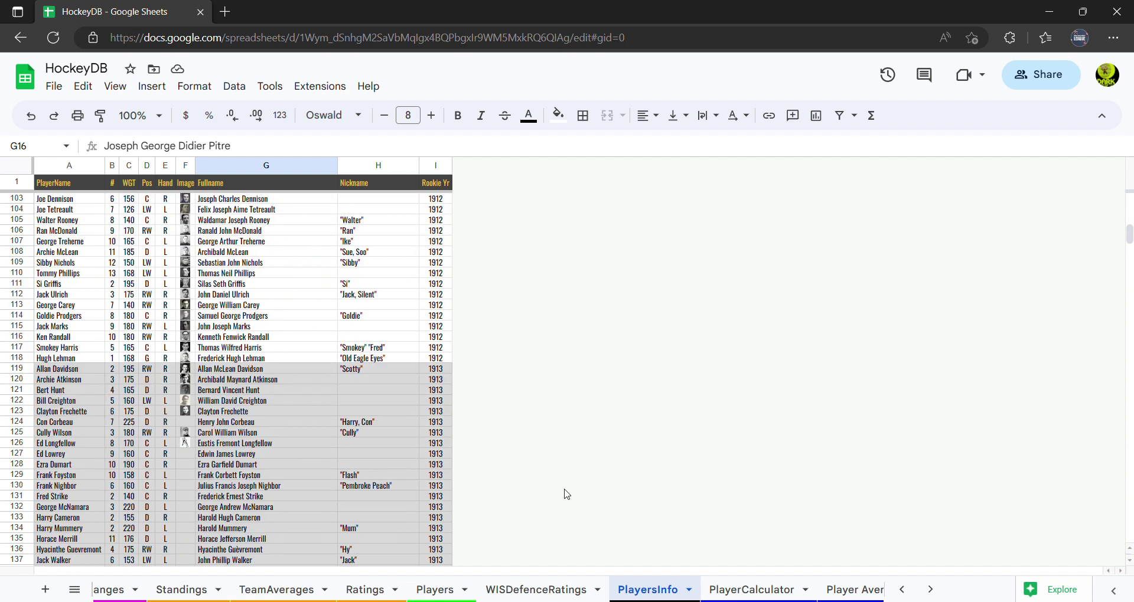
click(749, 590)
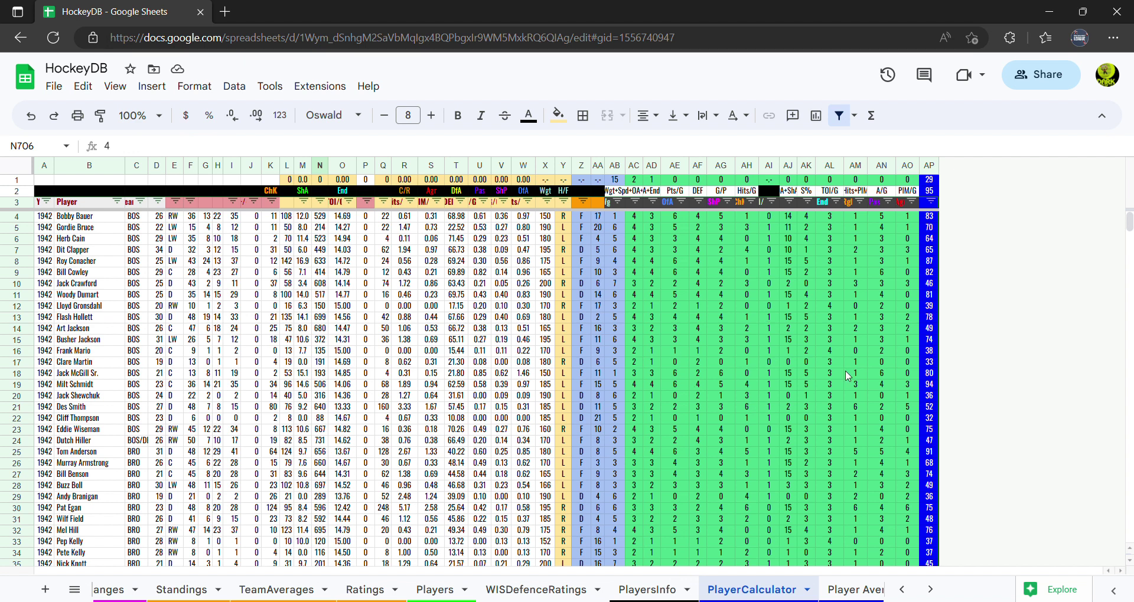
Select column AJ from AJ5 downward to read its Sum of 212
drag(788, 228, 796, 554)
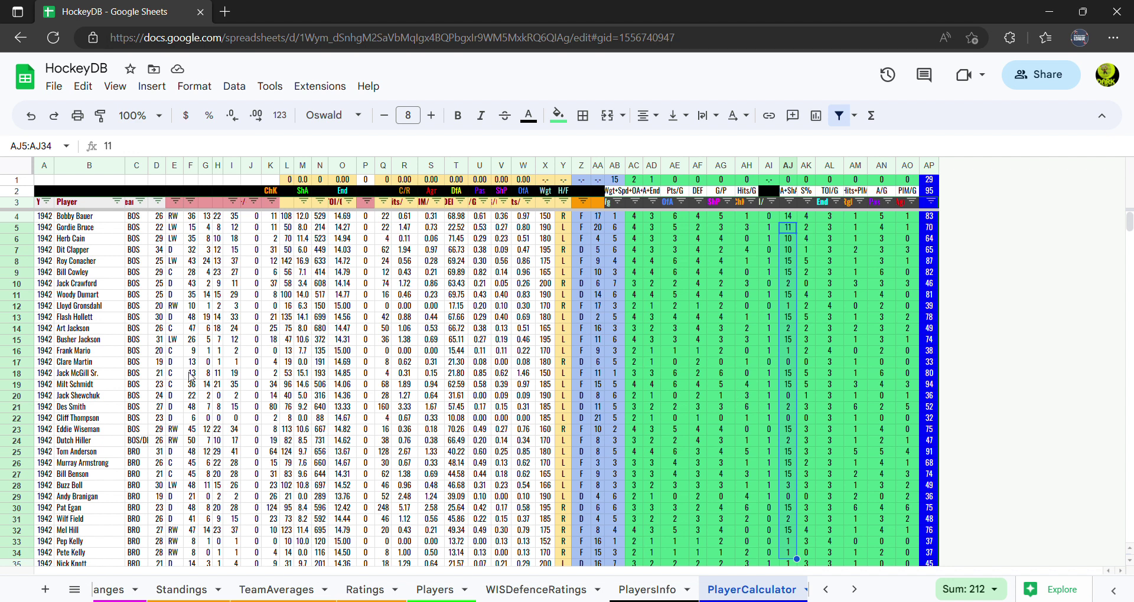
scroll(744, 594, down, 5)
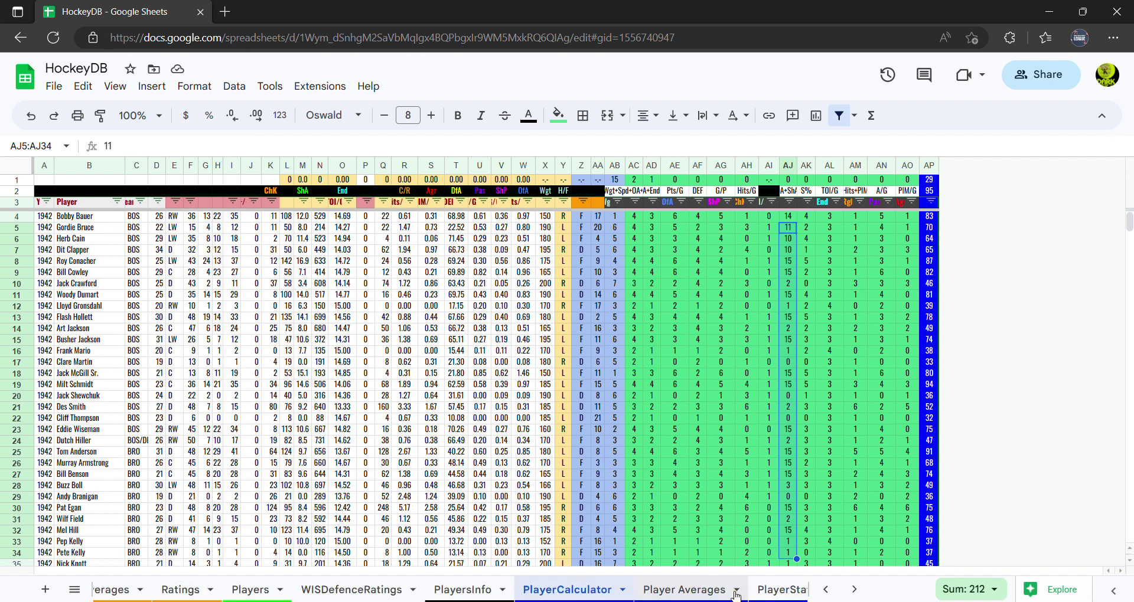
View the Player Averages sheet, then open PlayerStats and scroll down a few rows
click(595, 590)
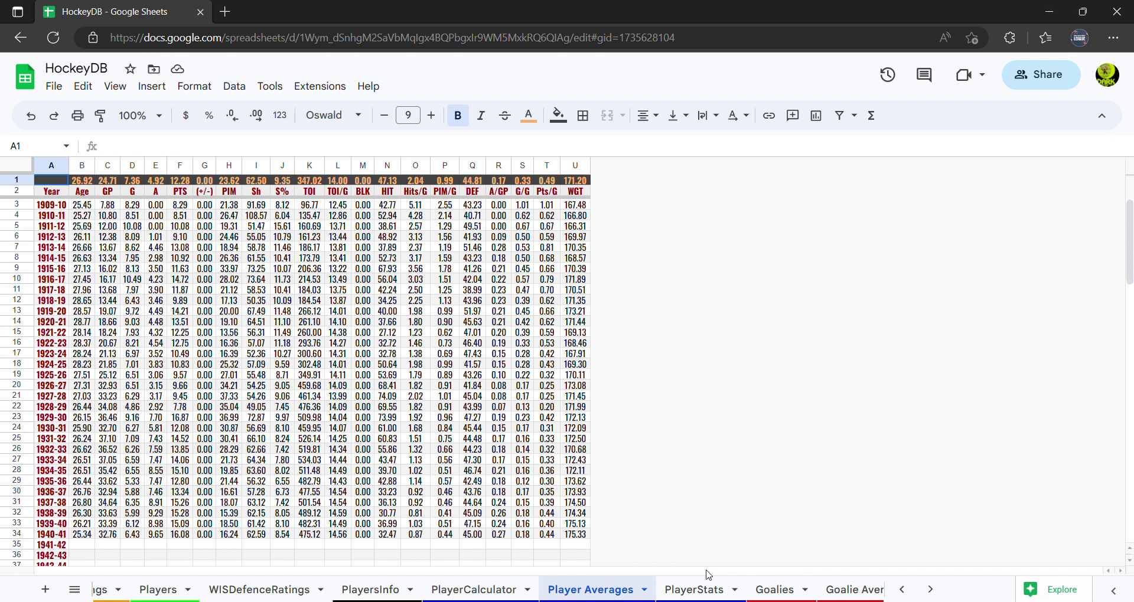
click(707, 591)
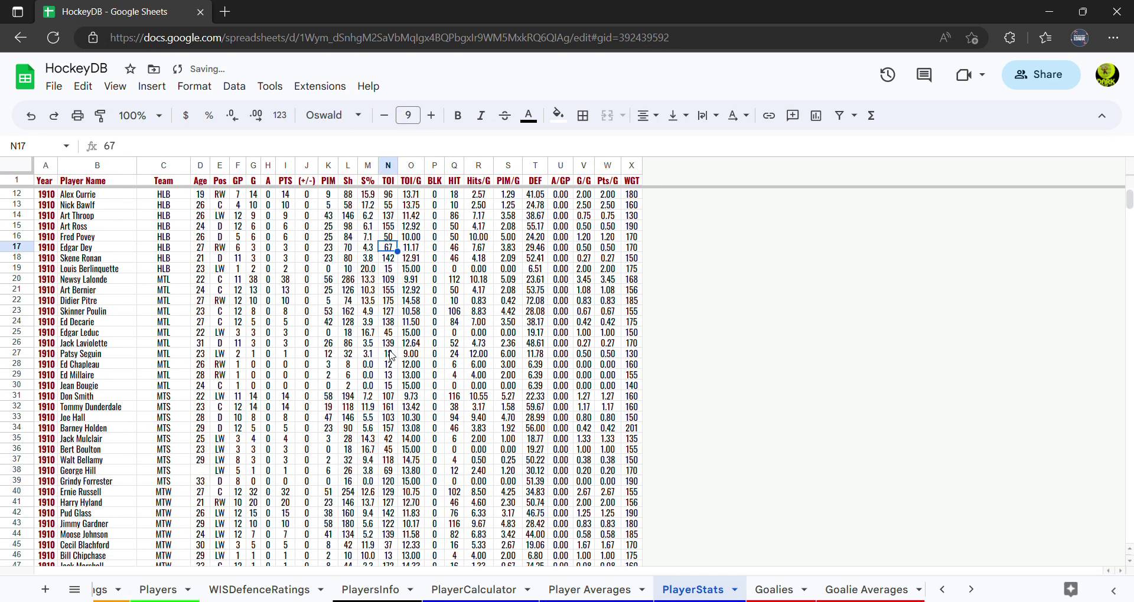
scroll(544, 273, down, 1)
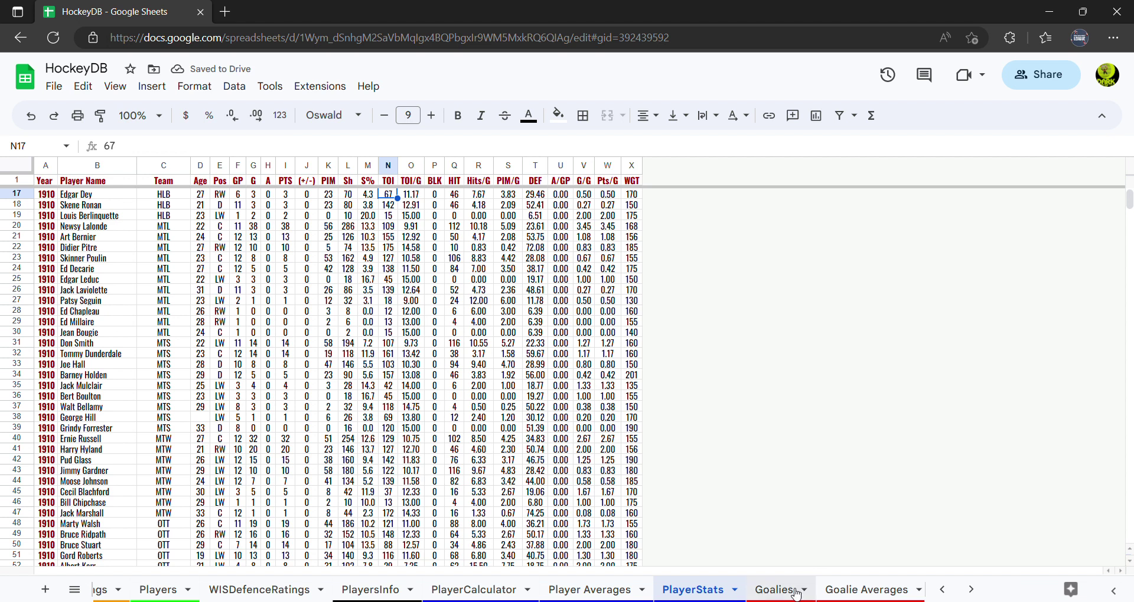
scroll(794, 591, down, 3)
Show the All-Time sheet listing 33 Fastest (6 Speed) players and one Agile (6 Agility) name
click(880, 590)
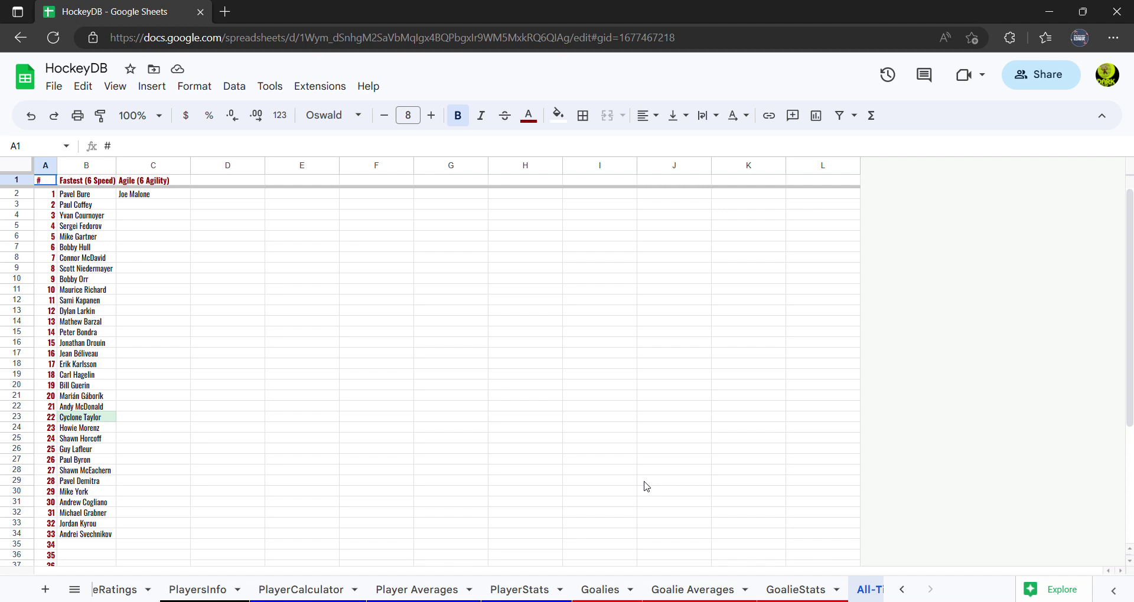
Scroll the sheet tabs back to the start and return to the Hockey DB title tab
scroll(304, 588, up, 5)
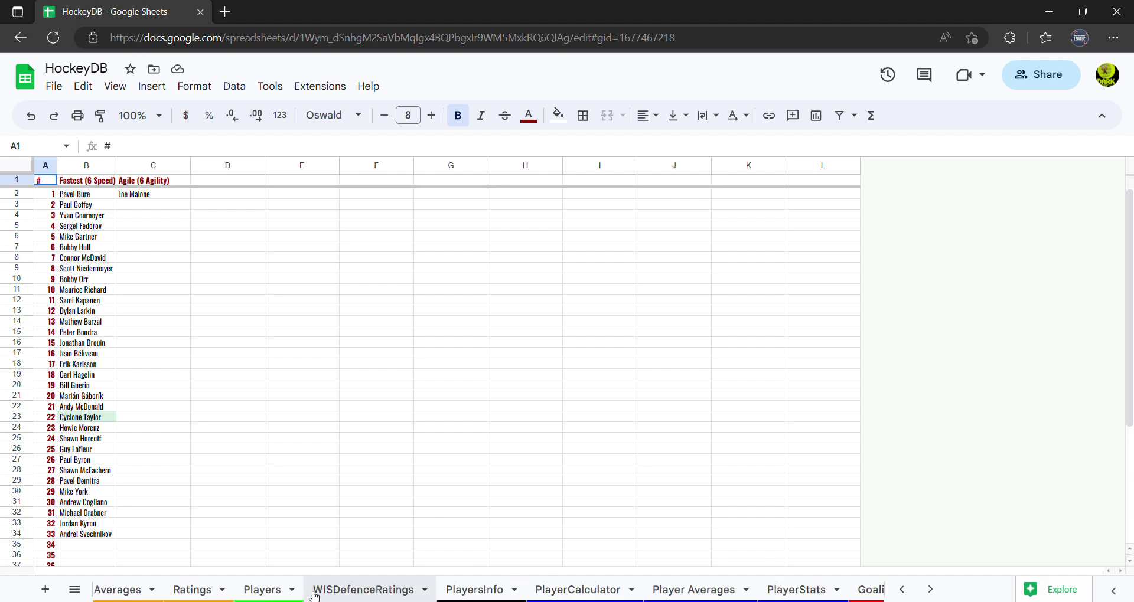
click(135, 589)
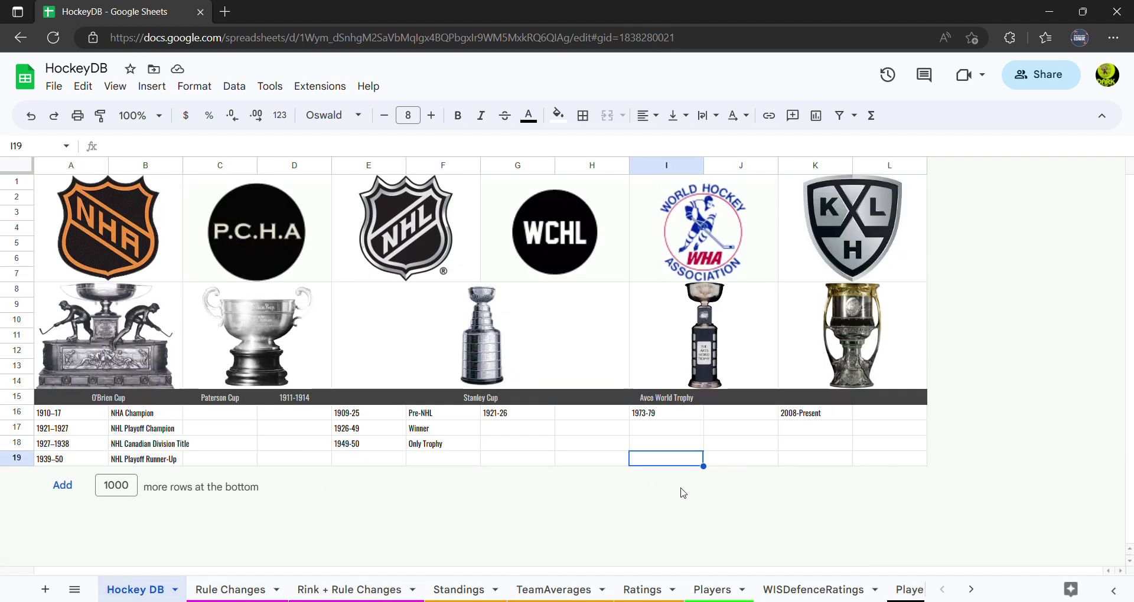